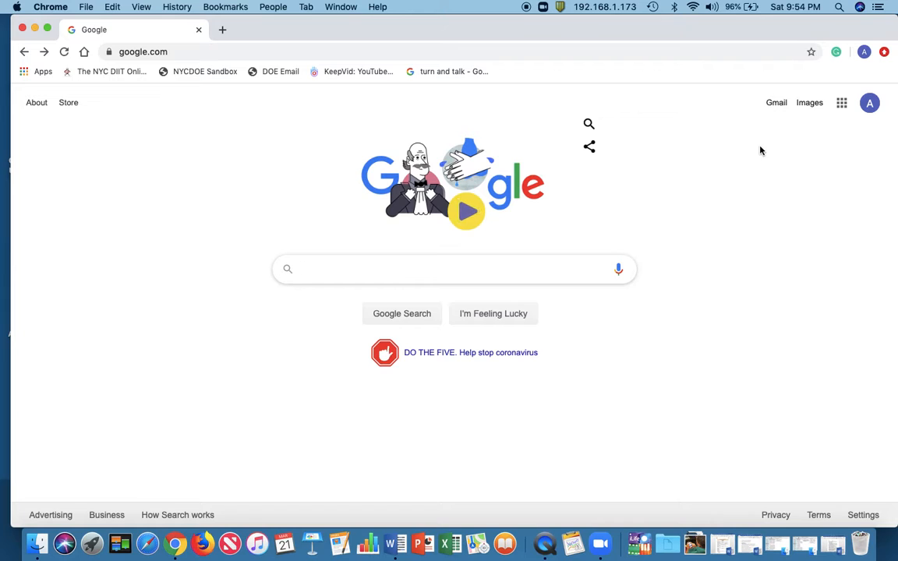
# Check which Google account is signed in and view that account's Gmail inbox before returning to the Google home page
pyautogui.click(870, 107)
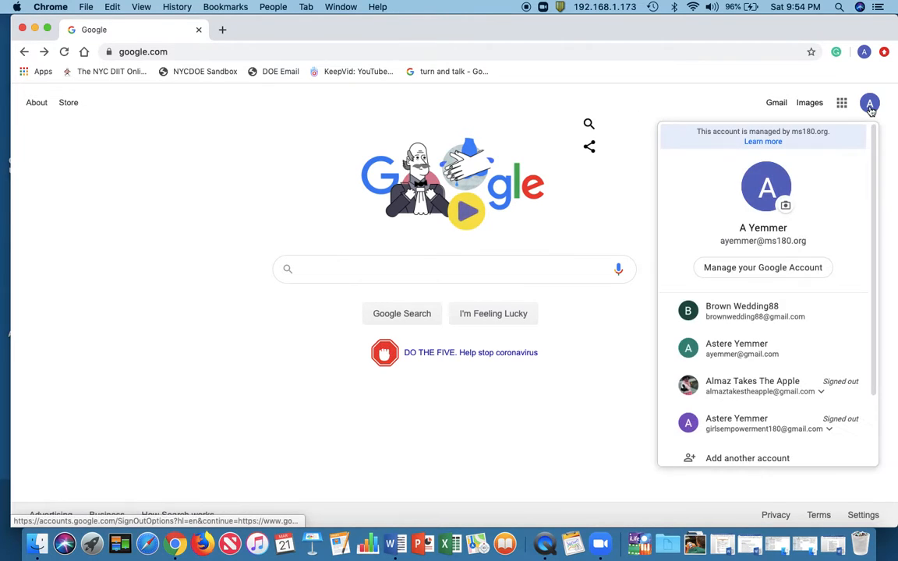
pyautogui.scroll(-3, 814, 233)
pyautogui.scroll(3, 814, 233)
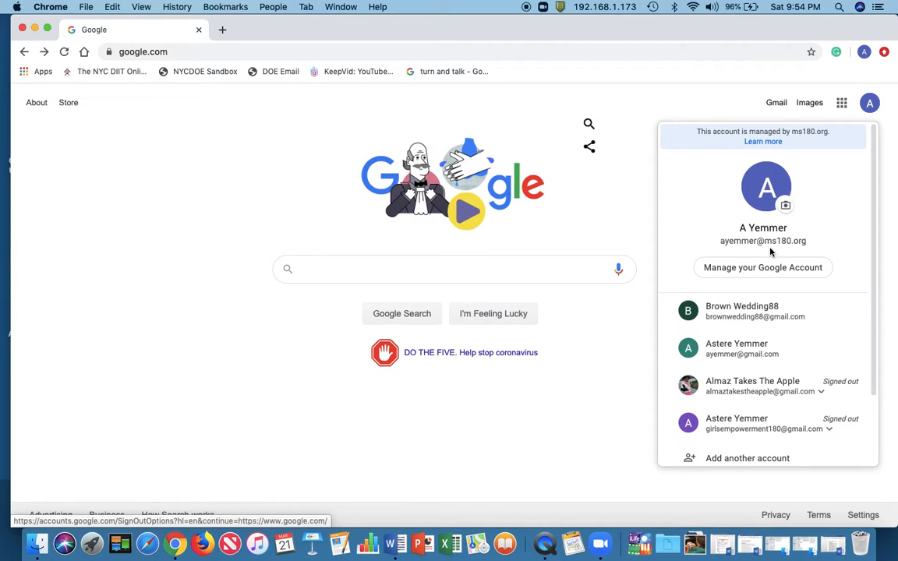
pyautogui.scroll(-2, 771, 251)
pyautogui.scroll(2, 771, 251)
pyautogui.click(707, 119)
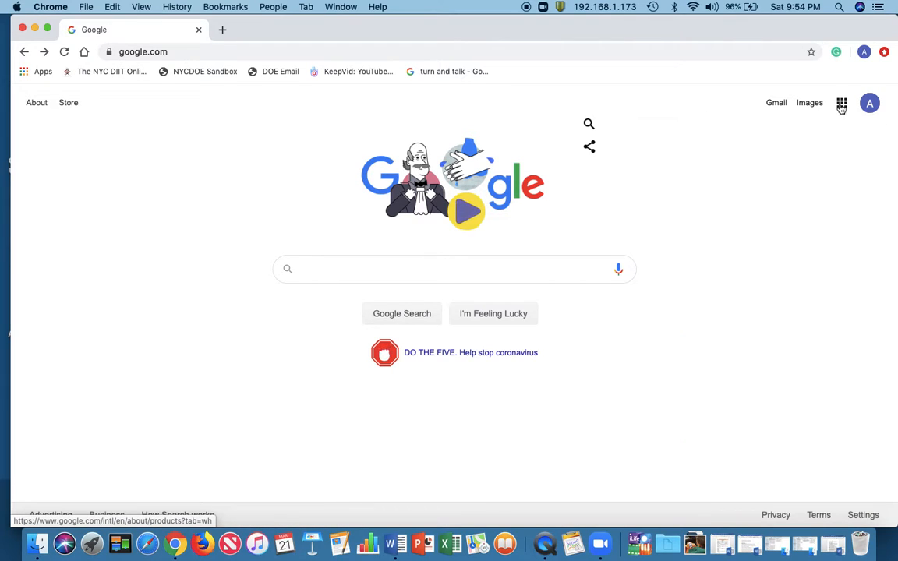
pyautogui.click(777, 102)
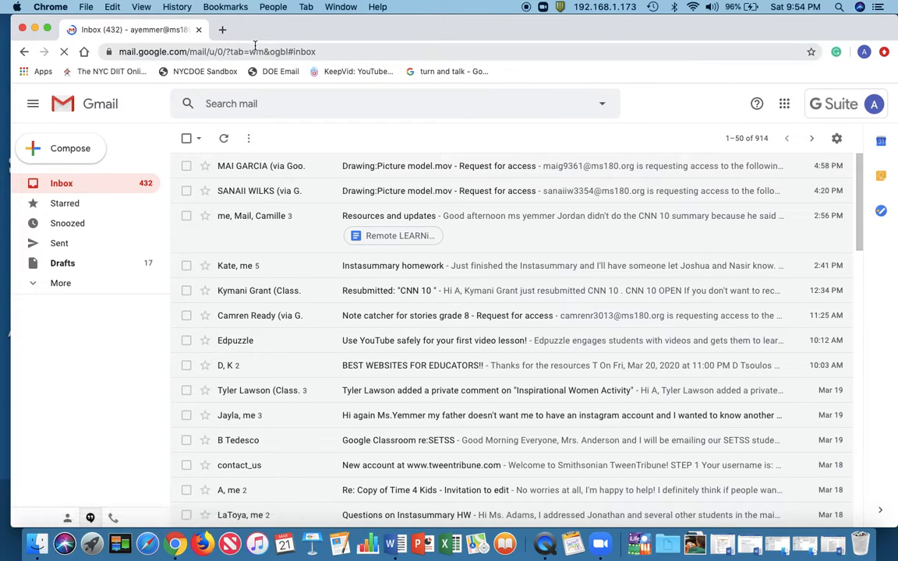
pyautogui.click(23, 52)
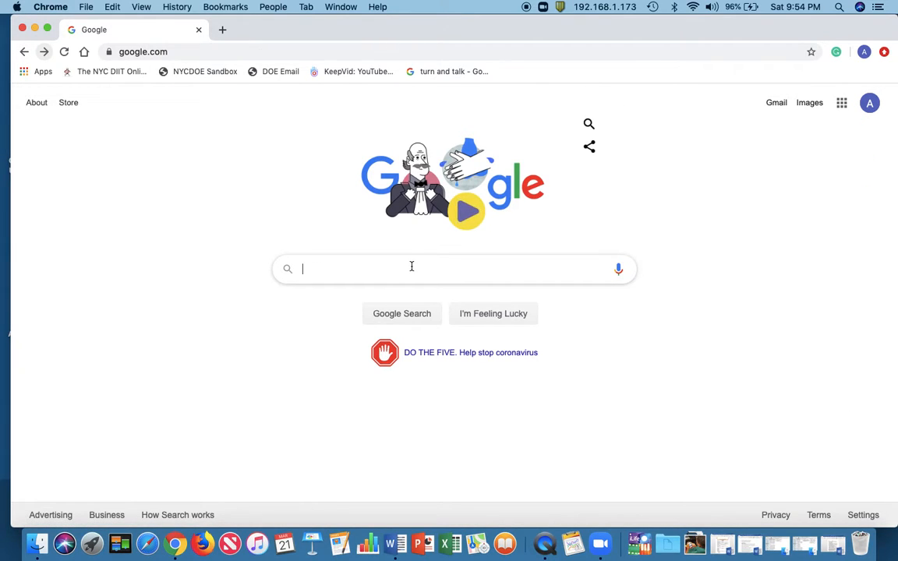
# Search Google for "google classroom"
pyautogui.write('google')
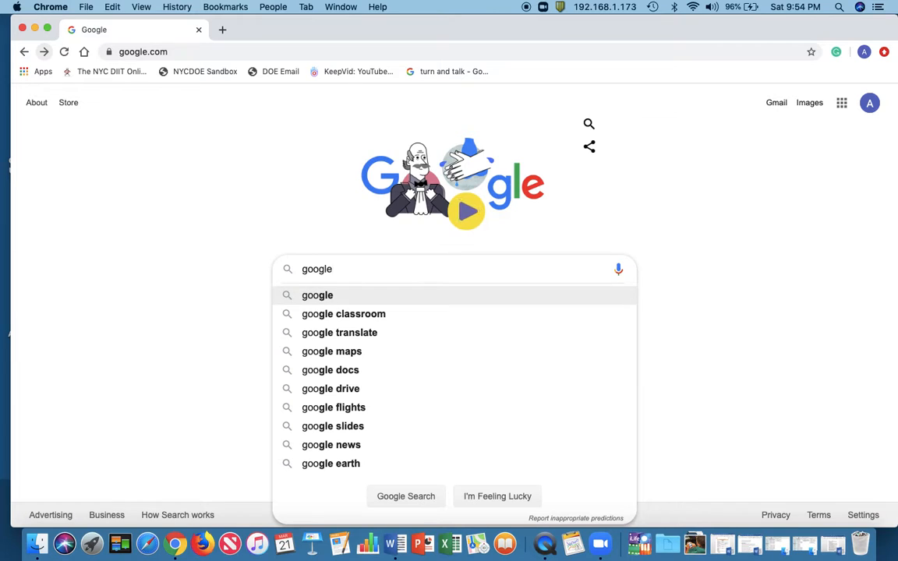
pyautogui.press('Down')
pyautogui.press('Return')
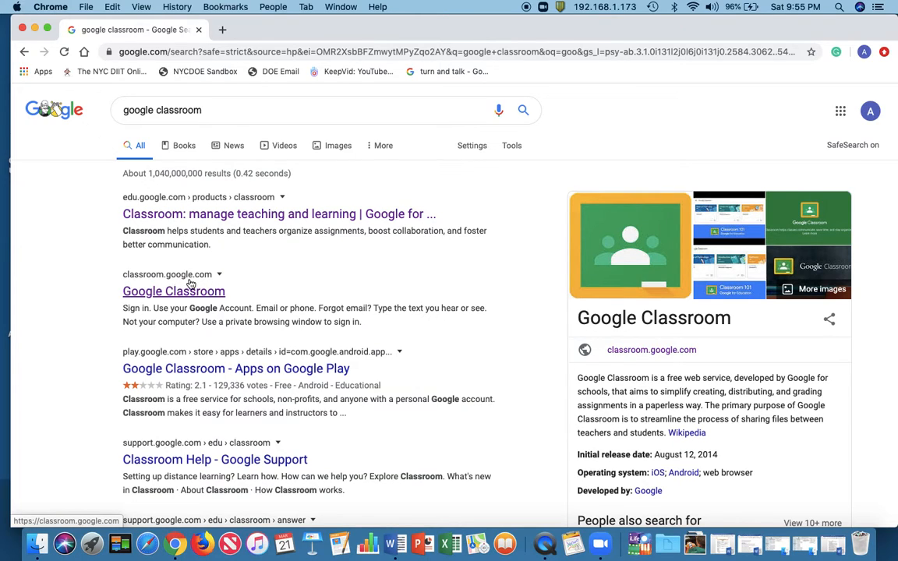
# Go directly to the Google Classroom site at classroom.google.com
pyautogui.click(389, 53)
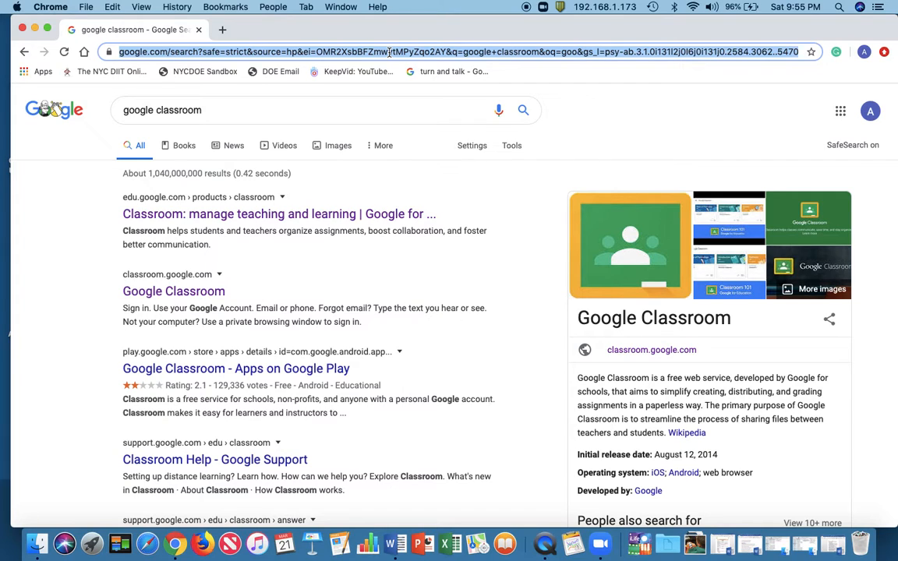
pyautogui.write('classr')
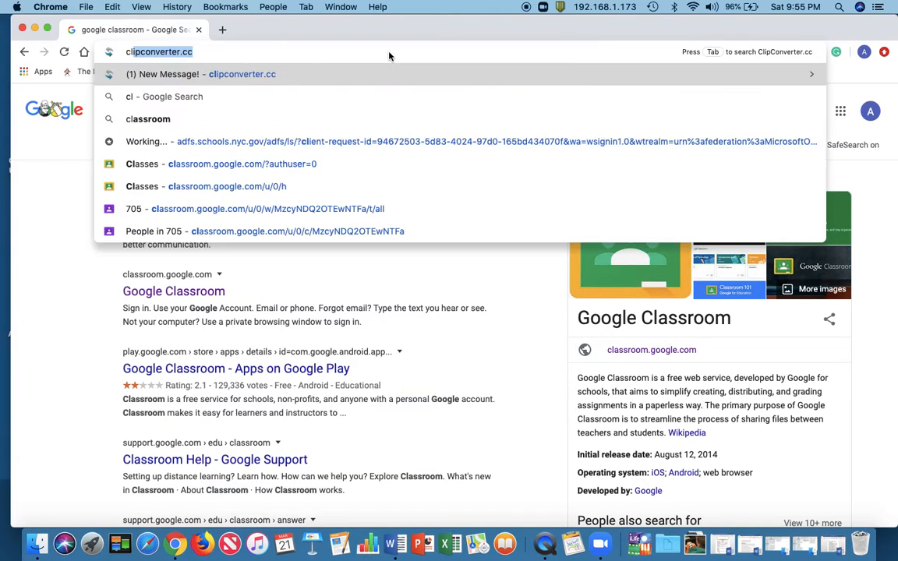
pyautogui.write('oom.google.c')
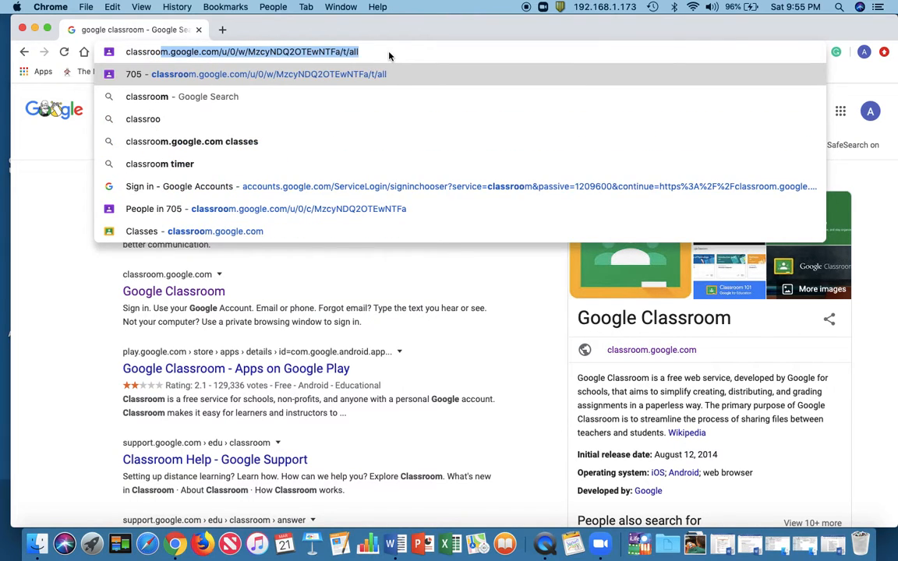
pyautogui.write('o')
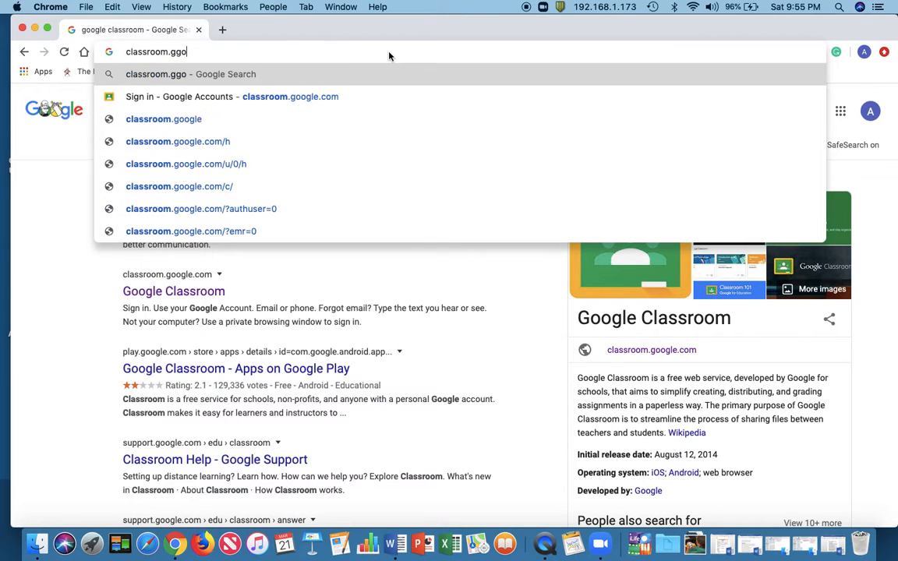
pyautogui.press('BackSpace')
pyautogui.press('BackSpace')
pyautogui.write('oogle.com')
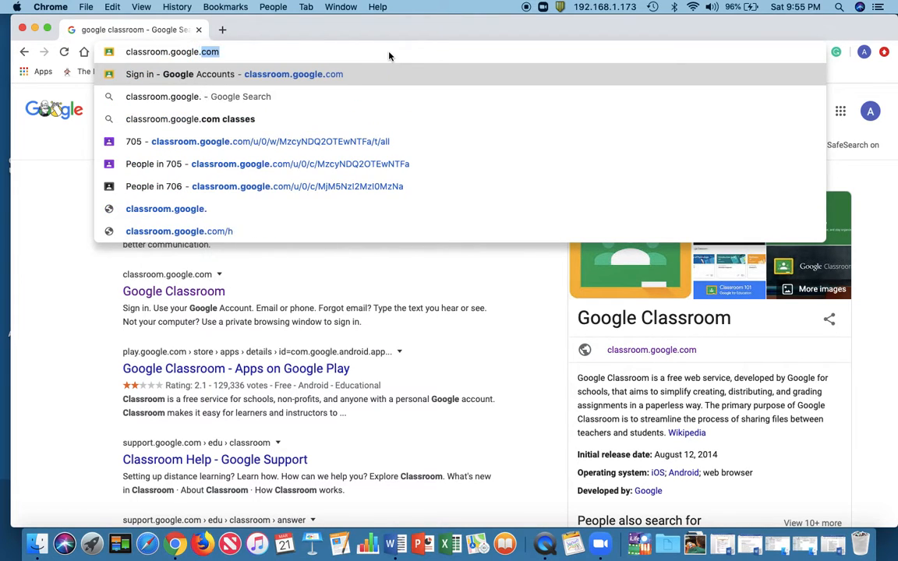
pyautogui.press('Return')
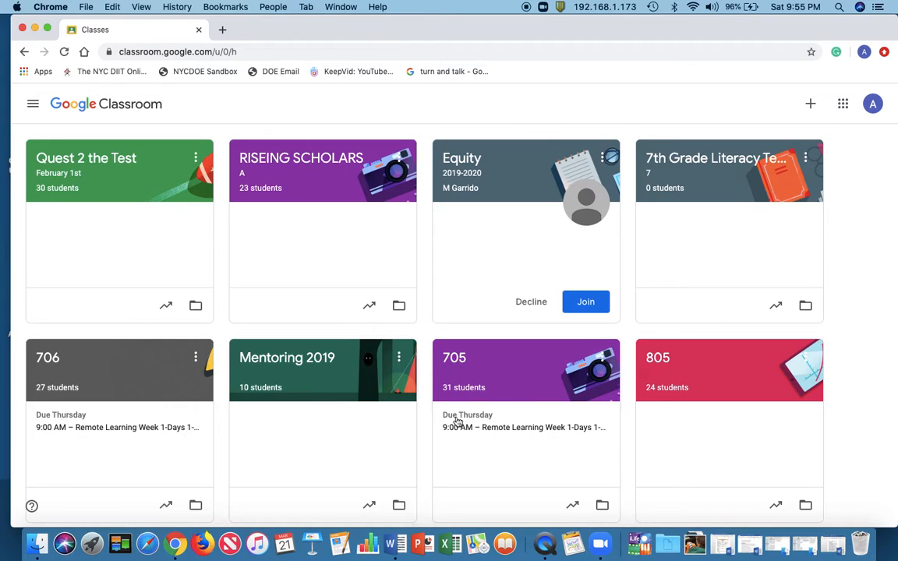
# Look through all the existing class cards on the Classes page
pyautogui.scroll(-4, 712, 297)
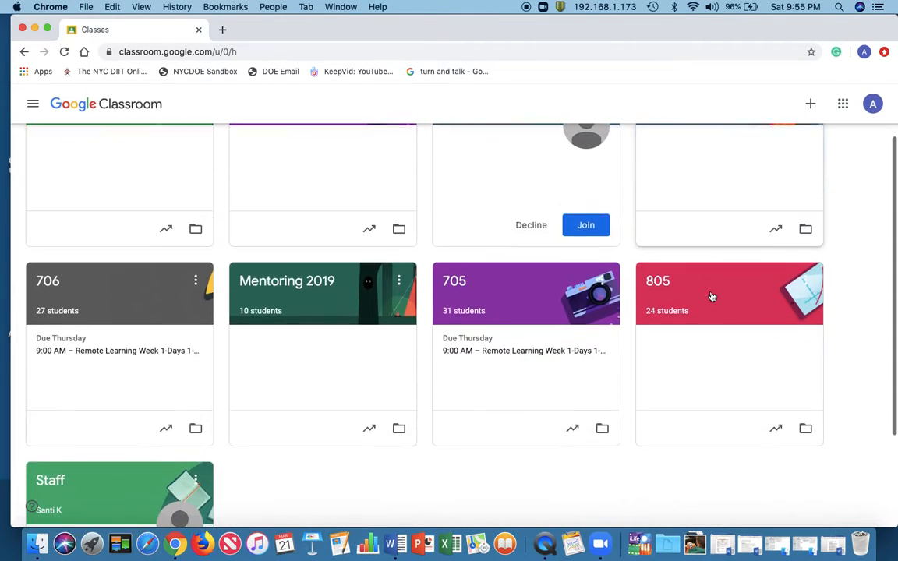
pyautogui.scroll(-2, 712, 297)
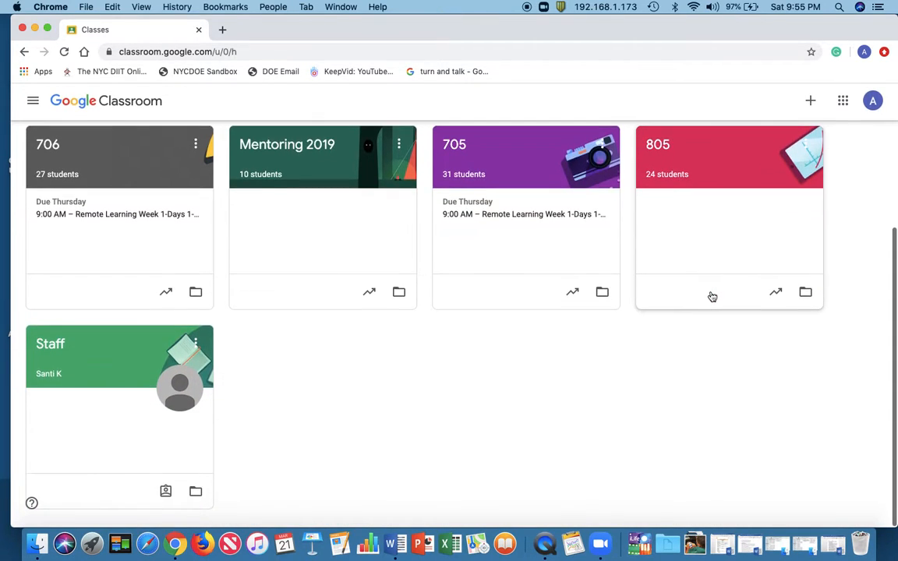
pyautogui.scroll(4, 712, 296)
pyautogui.scroll(2, 712, 296)
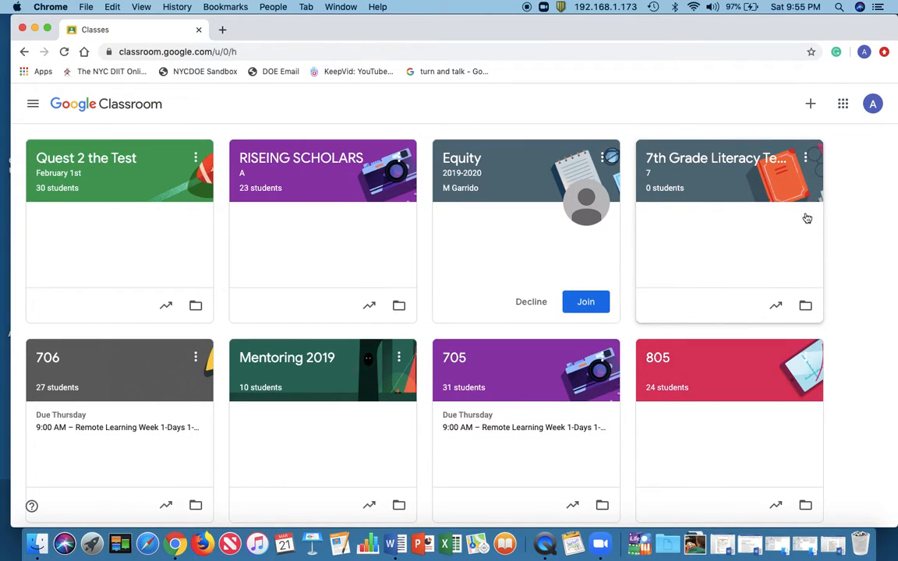
pyautogui.scroll(-1, 778, 150)
pyautogui.scroll(-3, 778, 151)
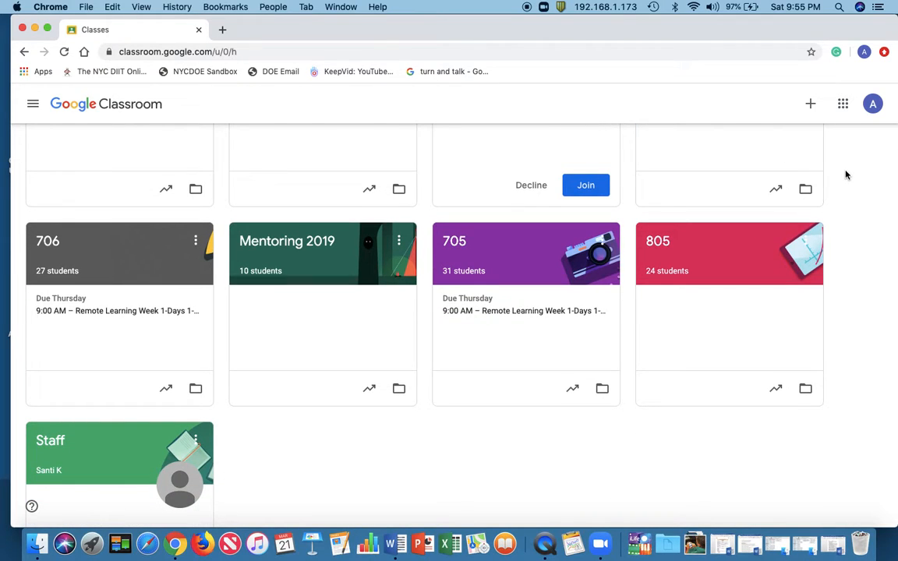
# Begin creating a new class with the class name ELA 1 and section 2
pyautogui.click(813, 104)
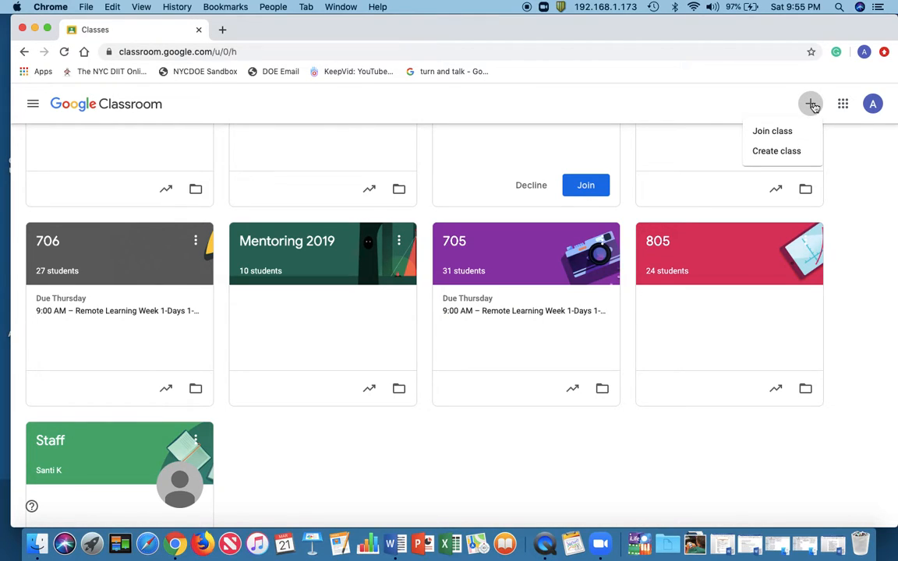
pyautogui.click(780, 152)
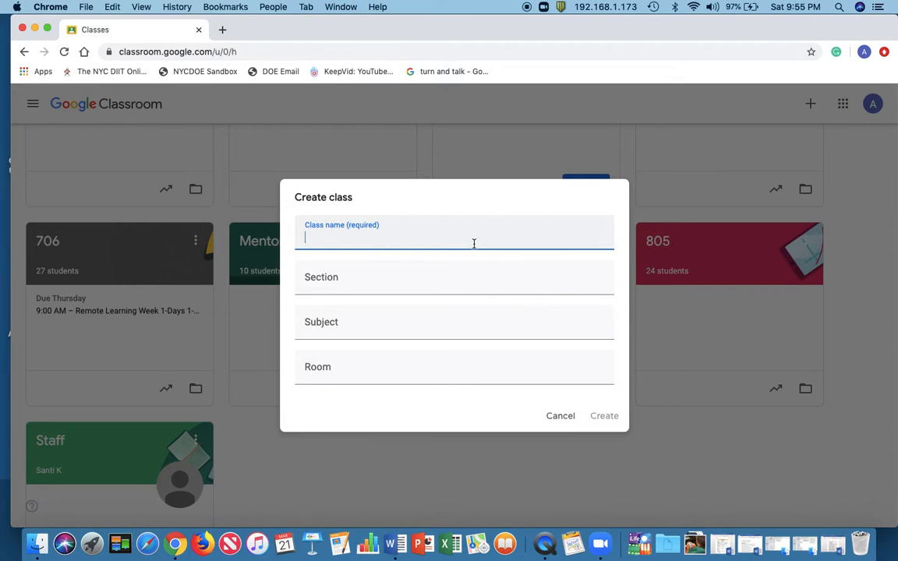
pyautogui.write('ELA 1')
pyautogui.click(456, 274)
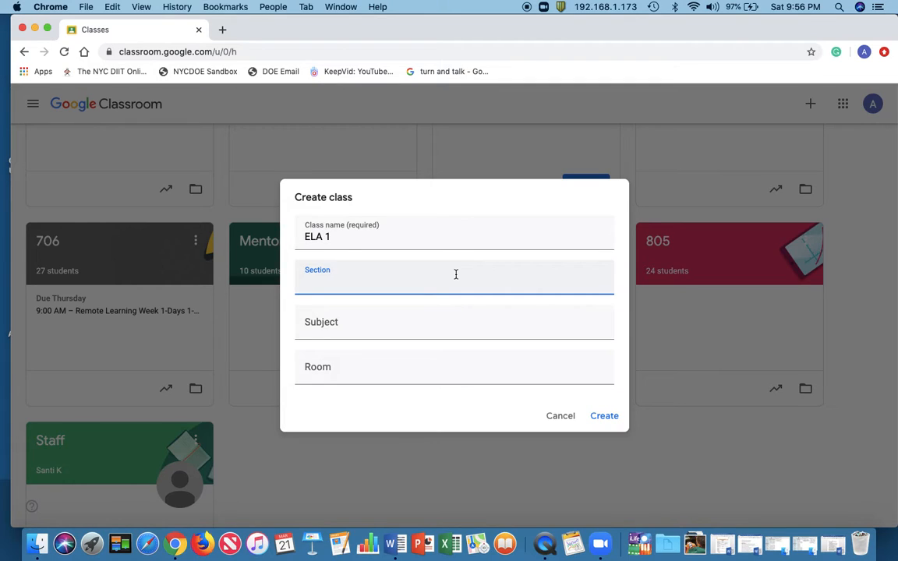
pyautogui.write('2')
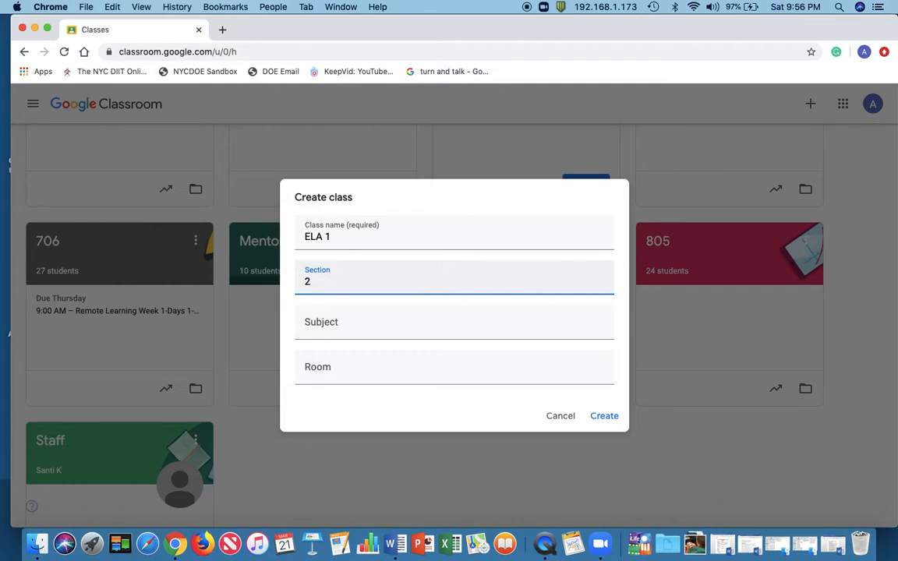
# Set the subject to English Department (Professional Development) and the room to Living Room, and create the class
pyautogui.click(419, 316)
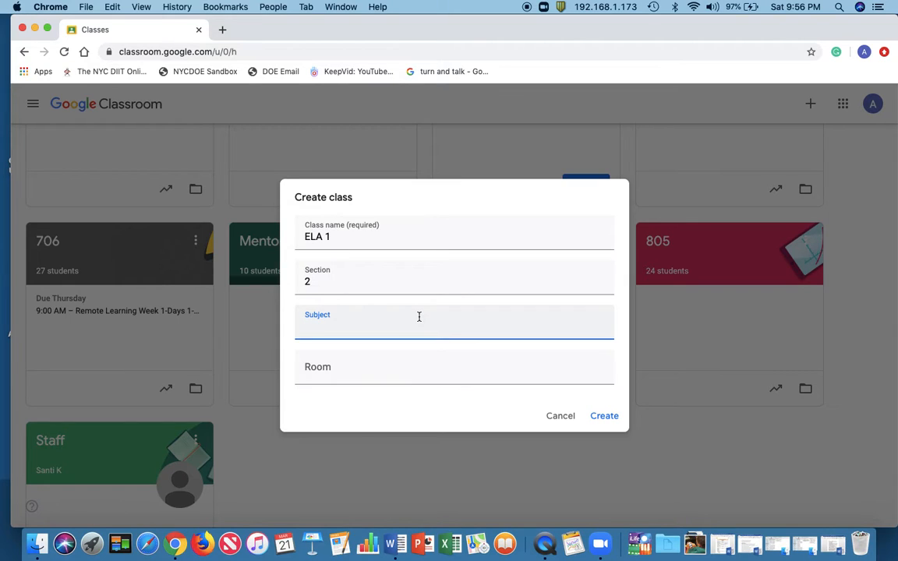
pyautogui.write('Eng')
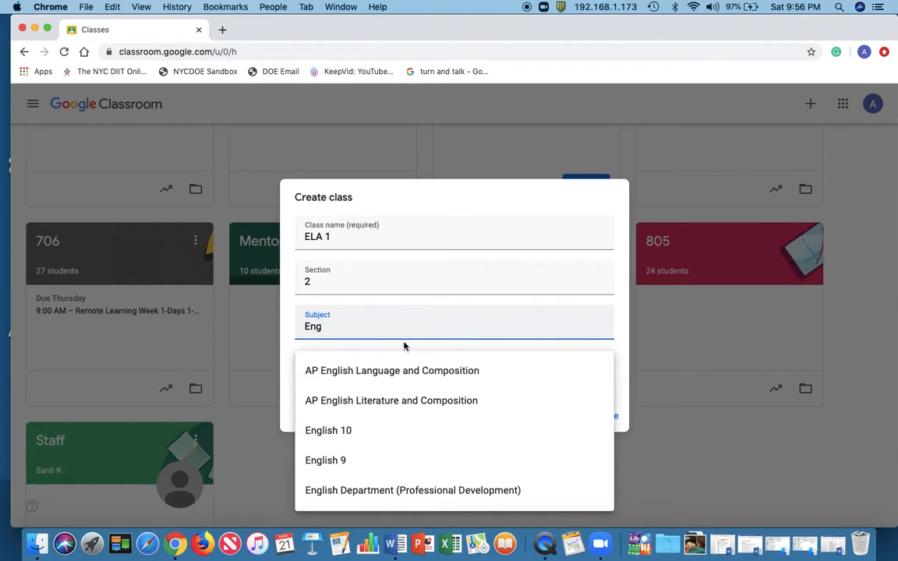
pyautogui.click(393, 490)
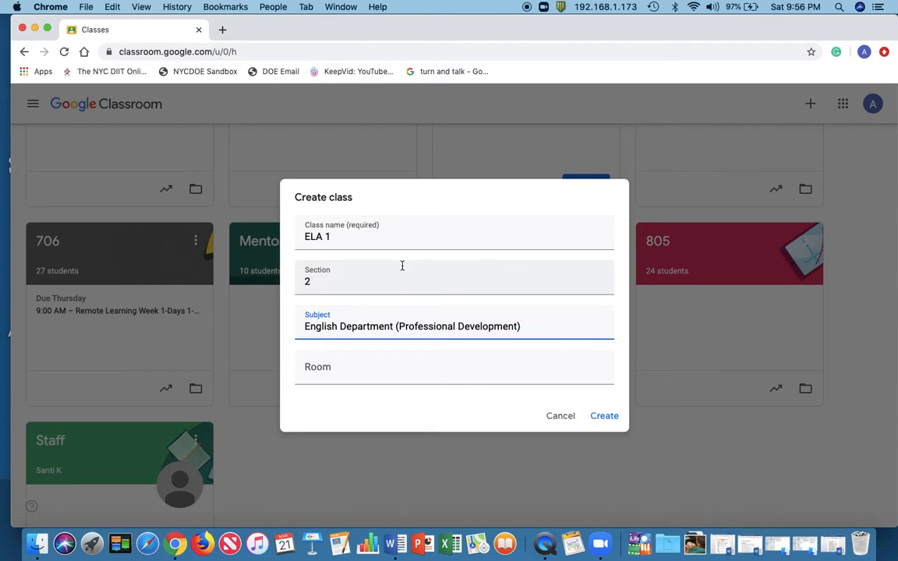
pyautogui.click(408, 366)
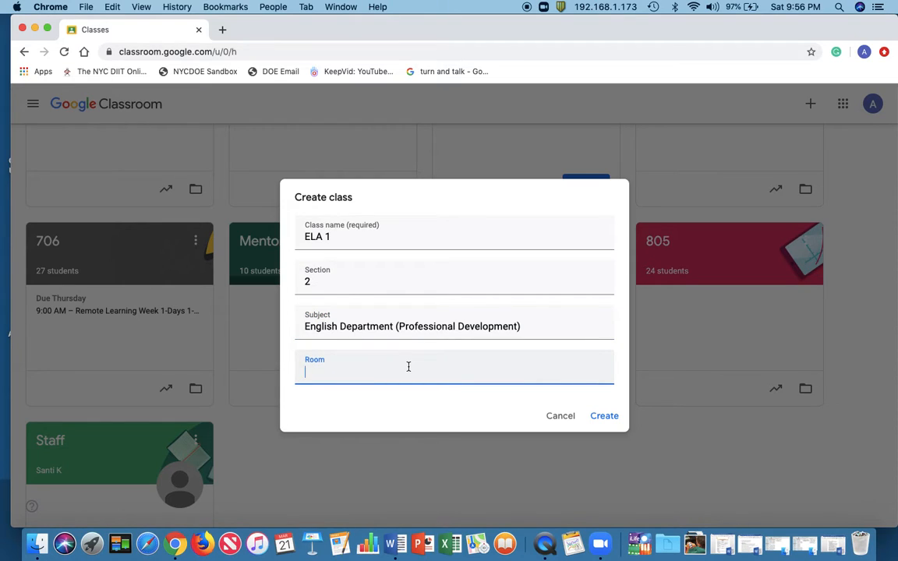
pyautogui.write('Living Room')
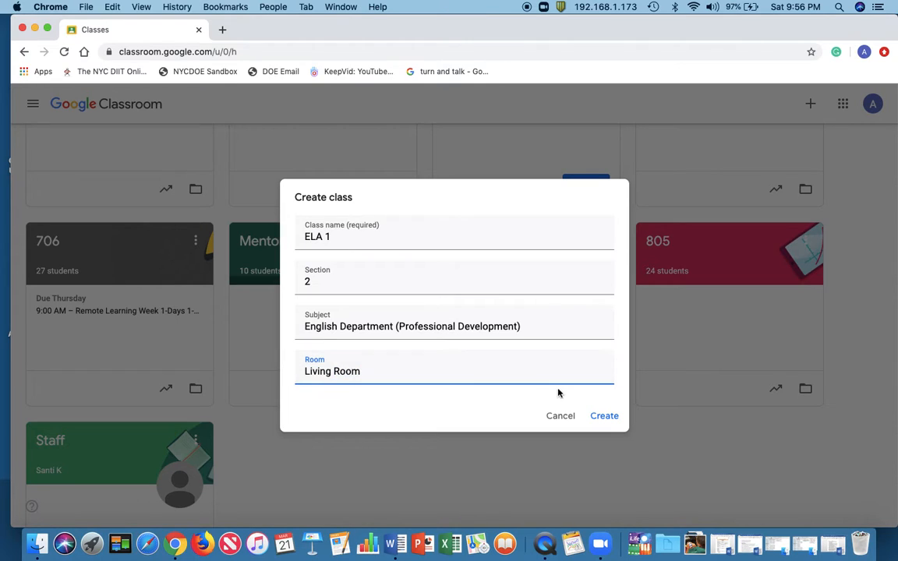
pyautogui.click(608, 418)
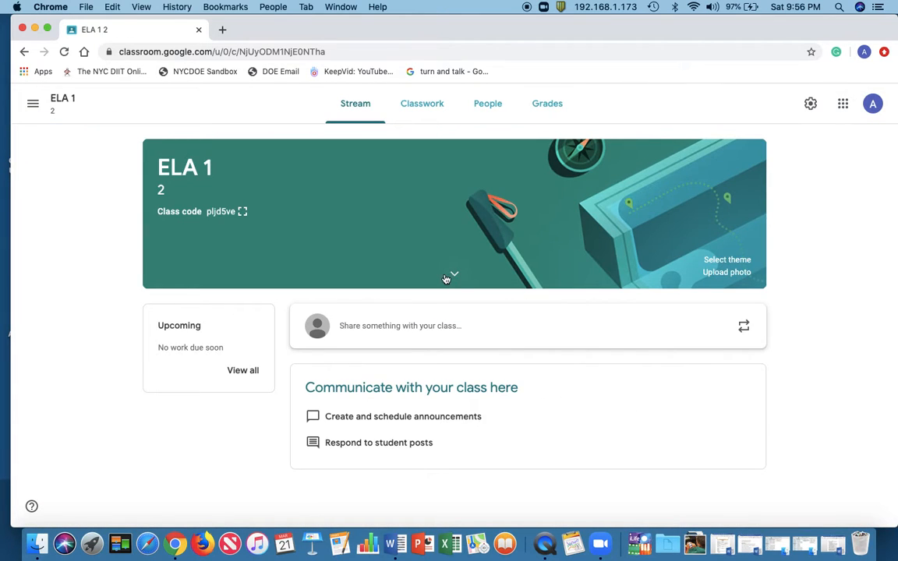
# Change the class banner theme to the blue sneakers and pink ballet shoes image from the Arts gallery
pyautogui.click(727, 260)
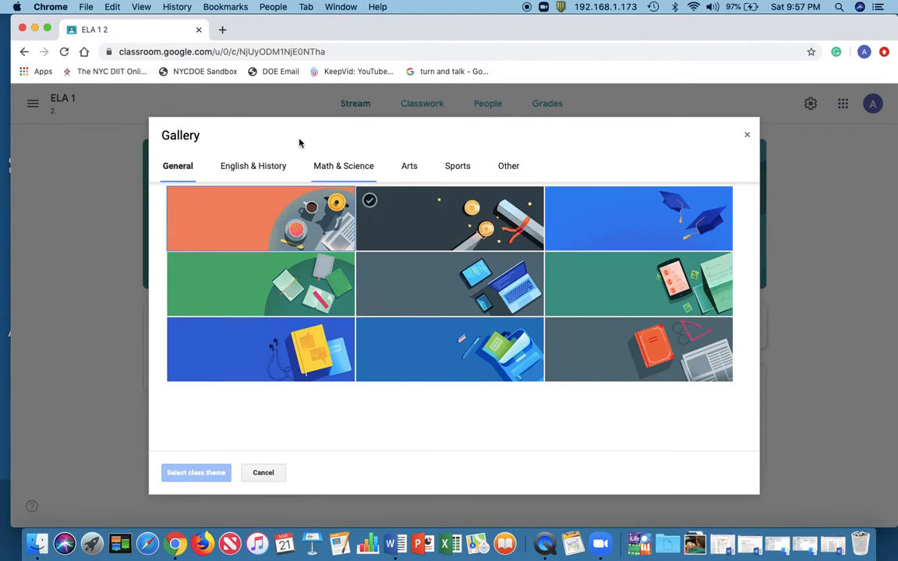
pyautogui.click(264, 167)
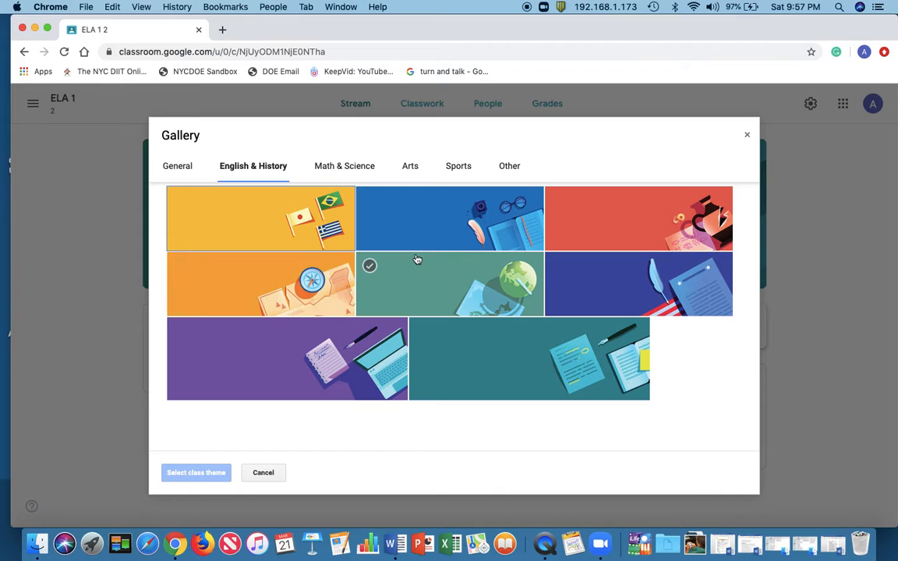
pyautogui.click(352, 167)
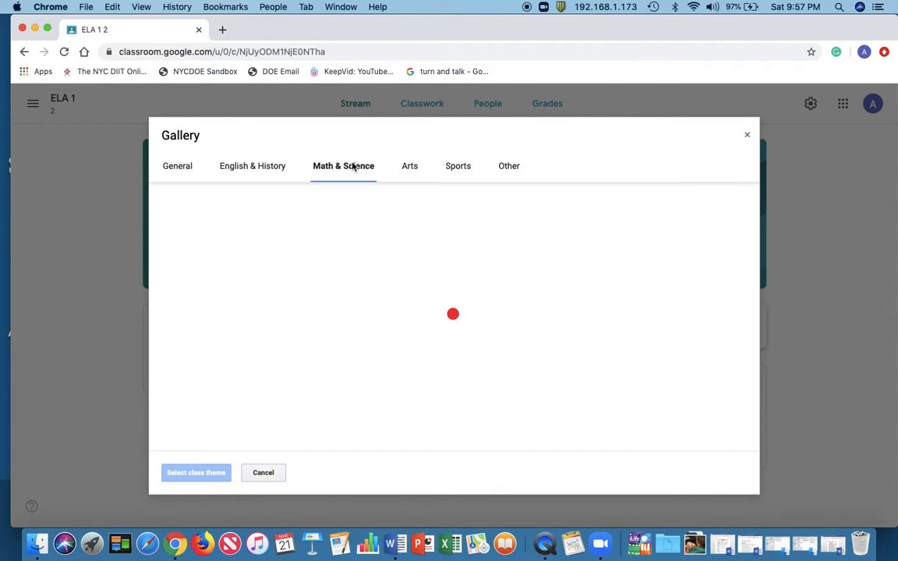
pyautogui.click(415, 170)
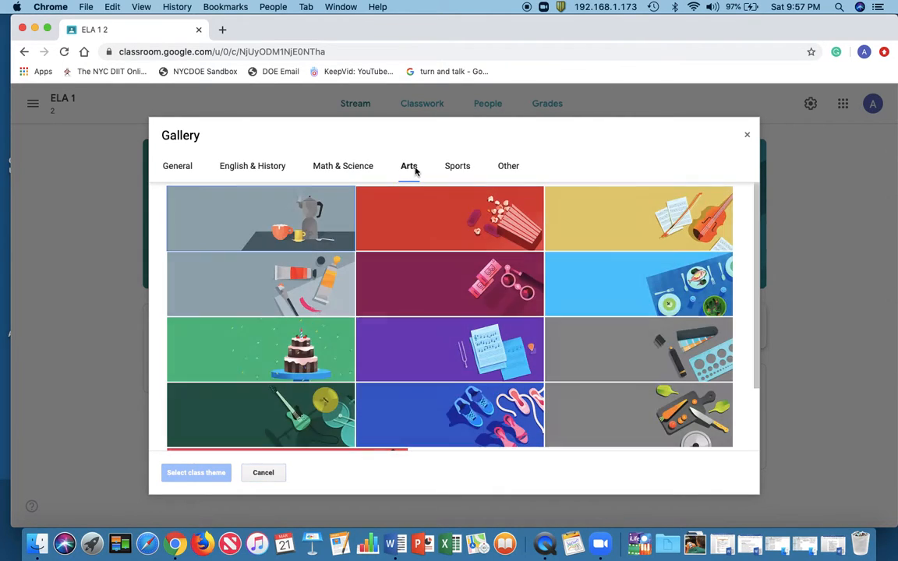
pyautogui.scroll(-3, 443, 252)
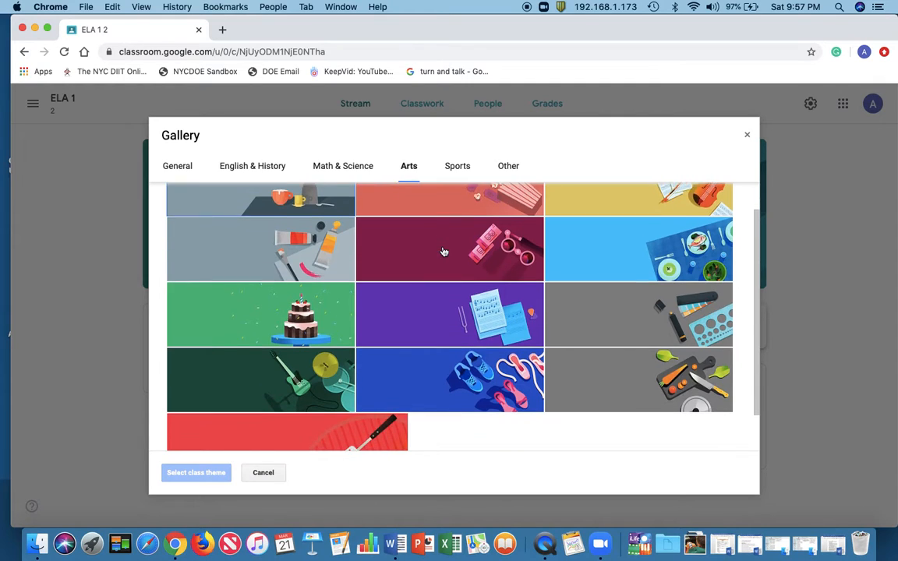
pyautogui.scroll(2, 443, 252)
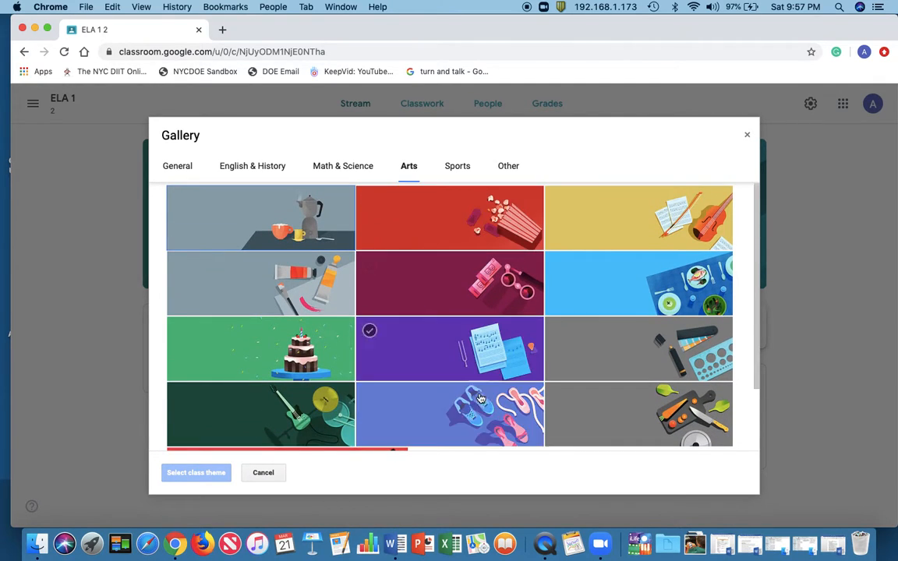
pyautogui.scroll(-1, 530, 404)
pyautogui.scroll(-2, 531, 403)
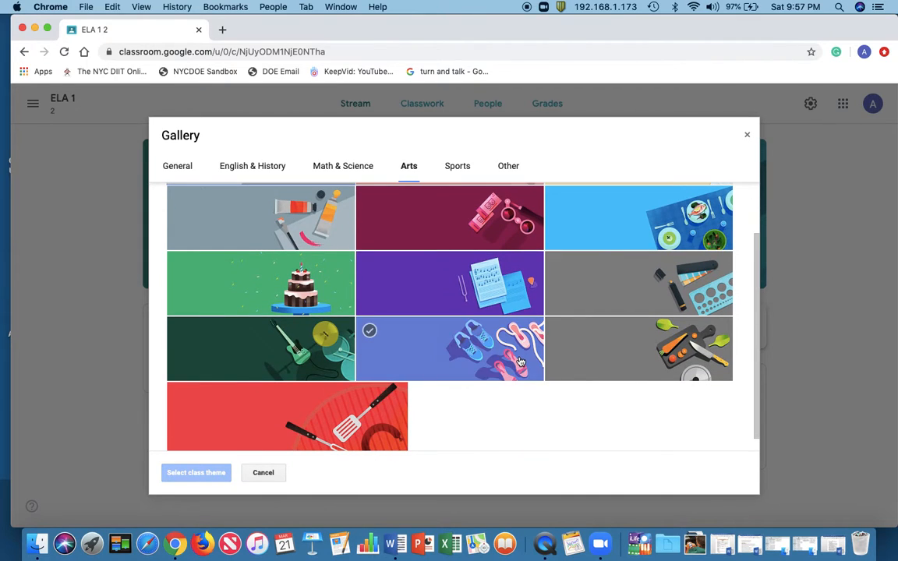
pyautogui.click(521, 361)
pyautogui.click(207, 473)
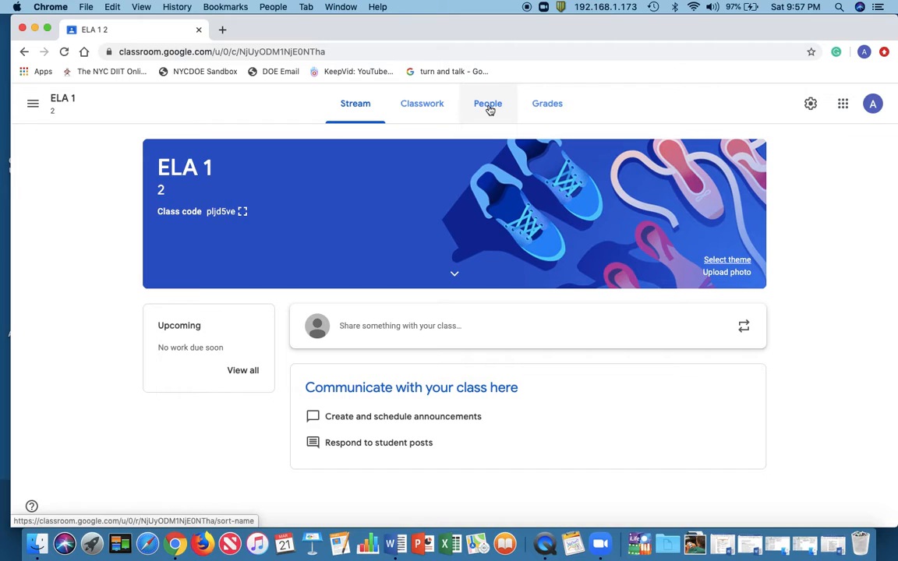
# Search for a colleague by surname in the class's teacher invitation, select the first match, and cancel without inviting
pyautogui.click(490, 110)
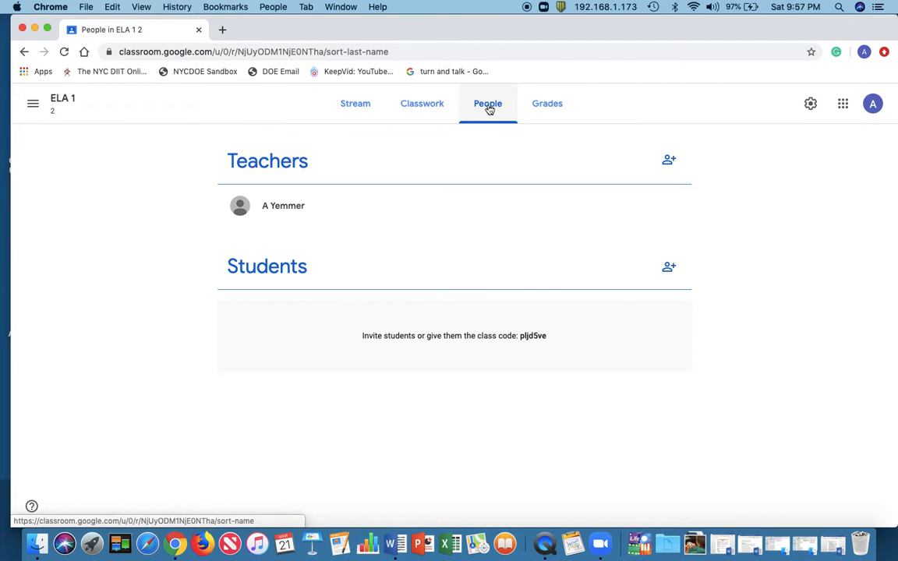
pyautogui.click(671, 164)
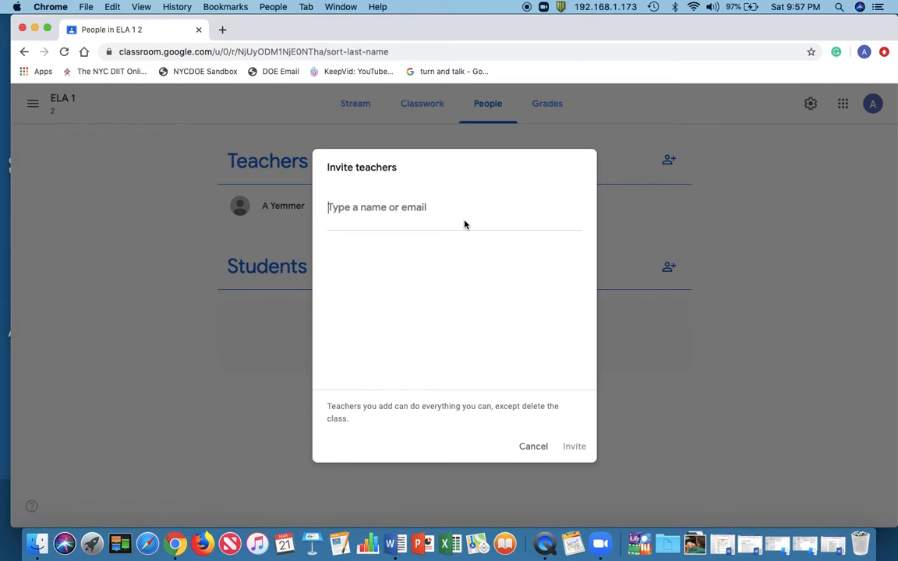
pyautogui.write('byrd')
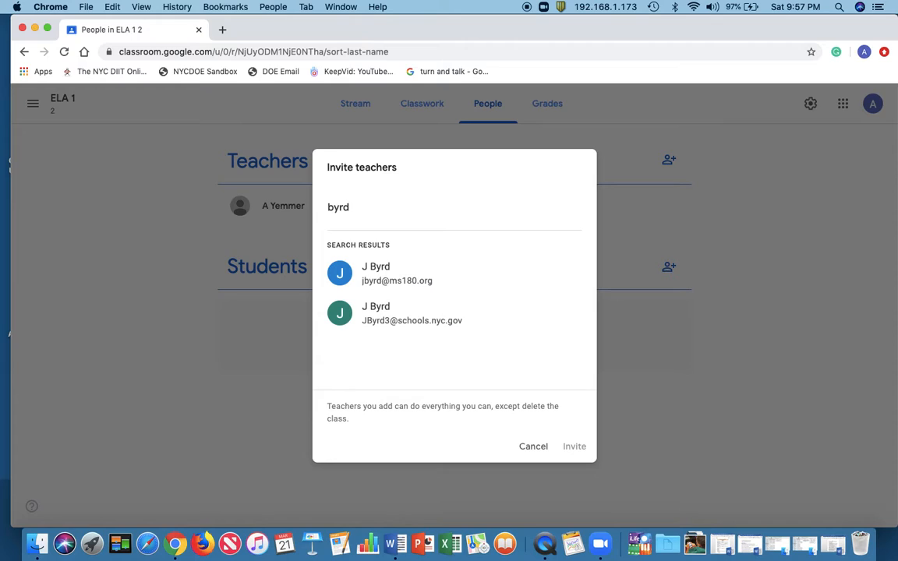
pyautogui.click(453, 275)
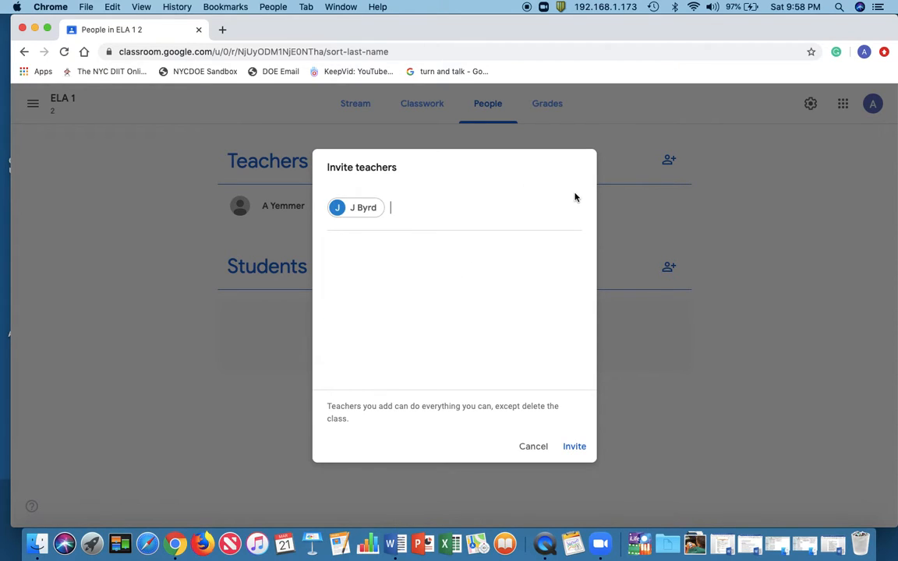
pyautogui.click(540, 449)
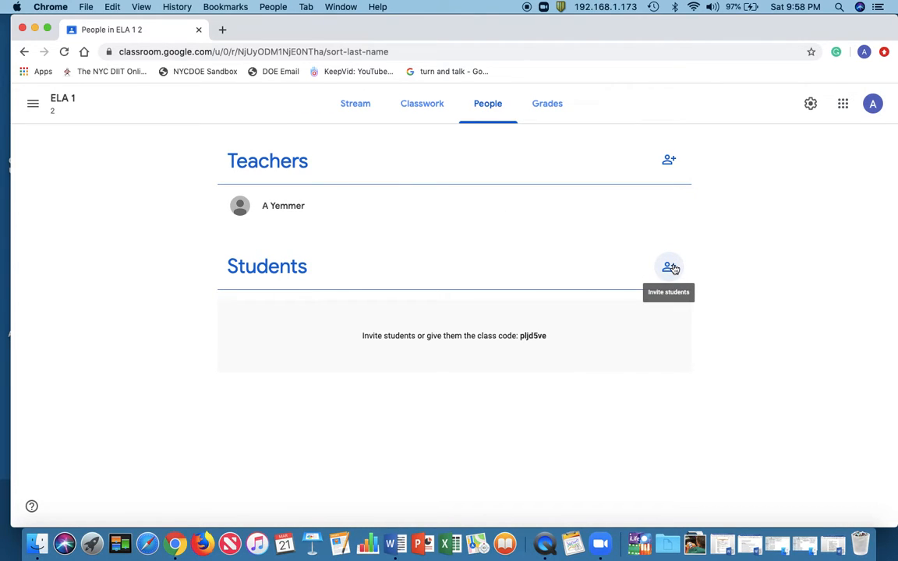
# Search for a student by first name in the class's student invitation, and cancel without inviting anyone
pyautogui.click(670, 268)
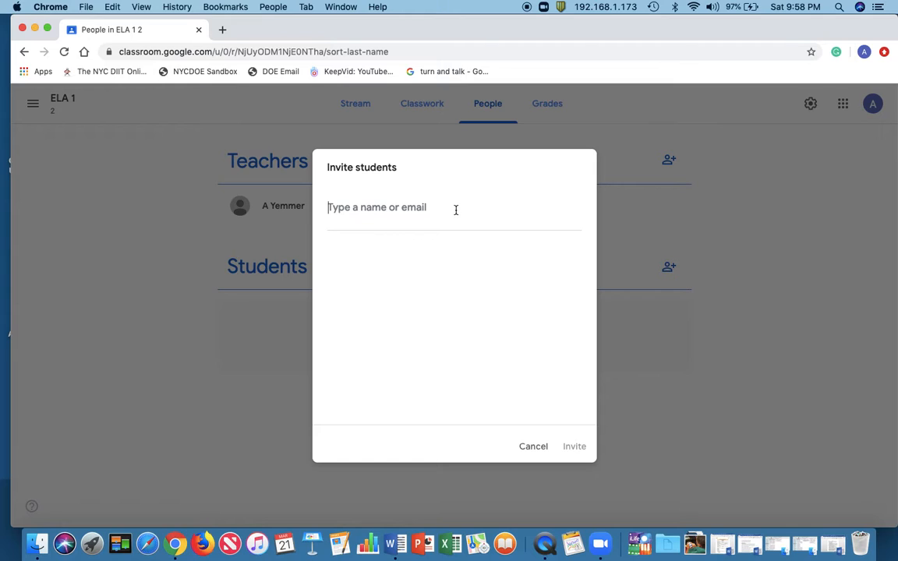
pyautogui.write('jade')
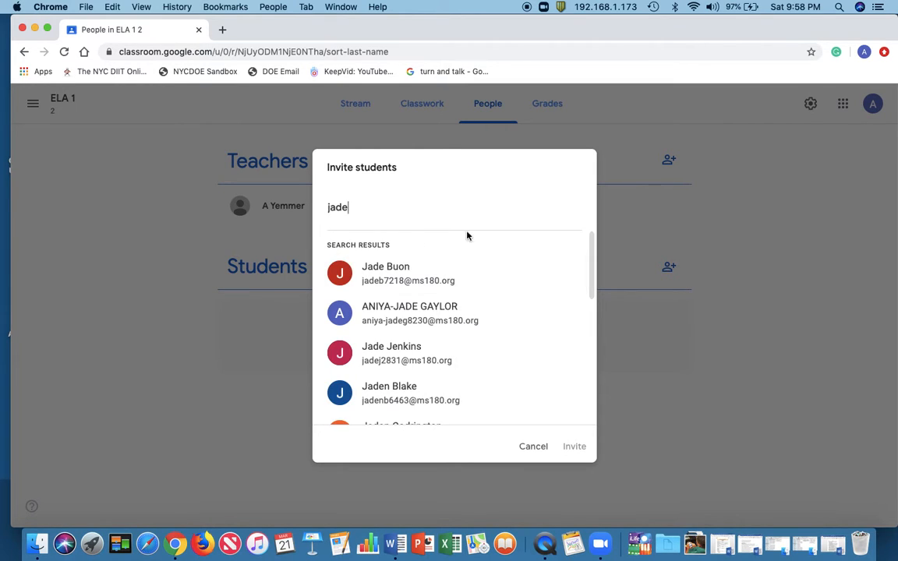
pyautogui.click(538, 447)
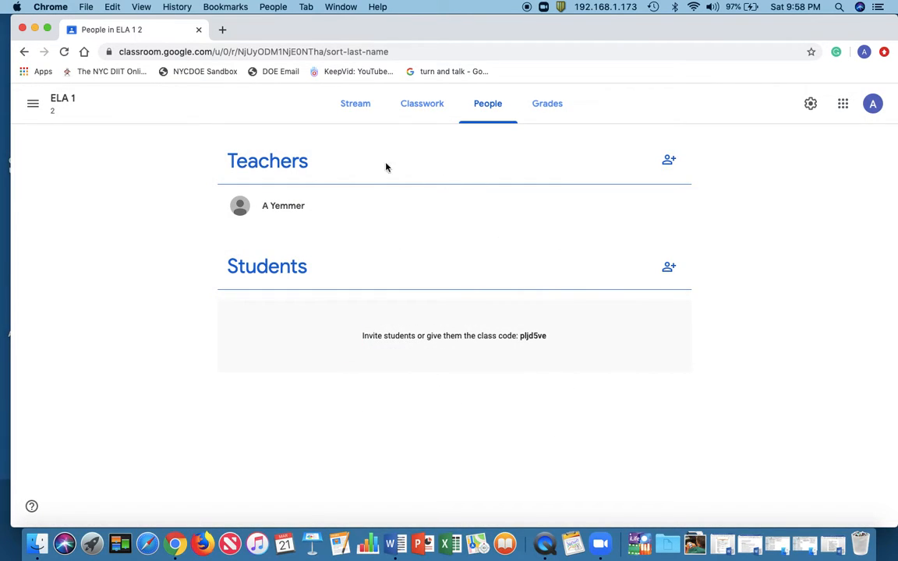
# Look at the class code on the class's Stream page and at the empty student invitation form, closing it without inviting
pyautogui.click(361, 113)
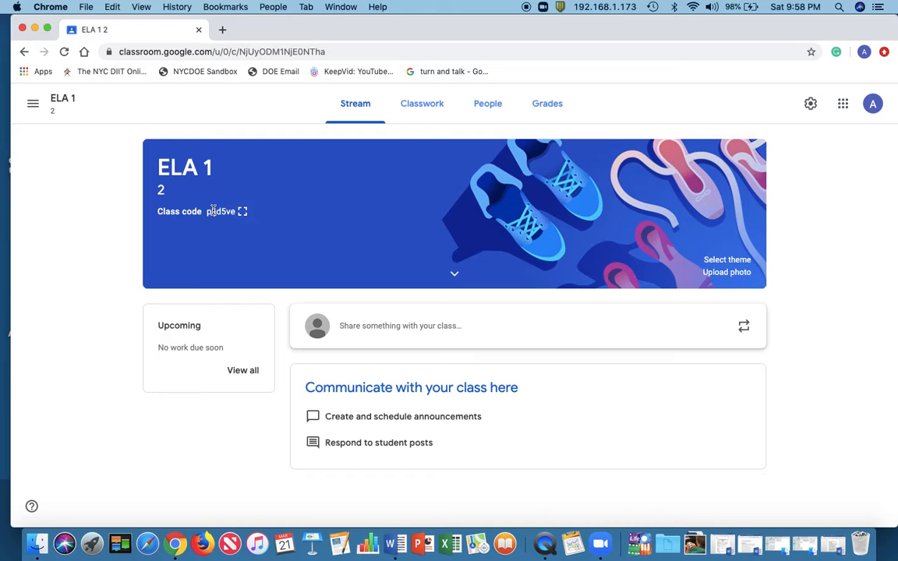
pyautogui.click(496, 120)
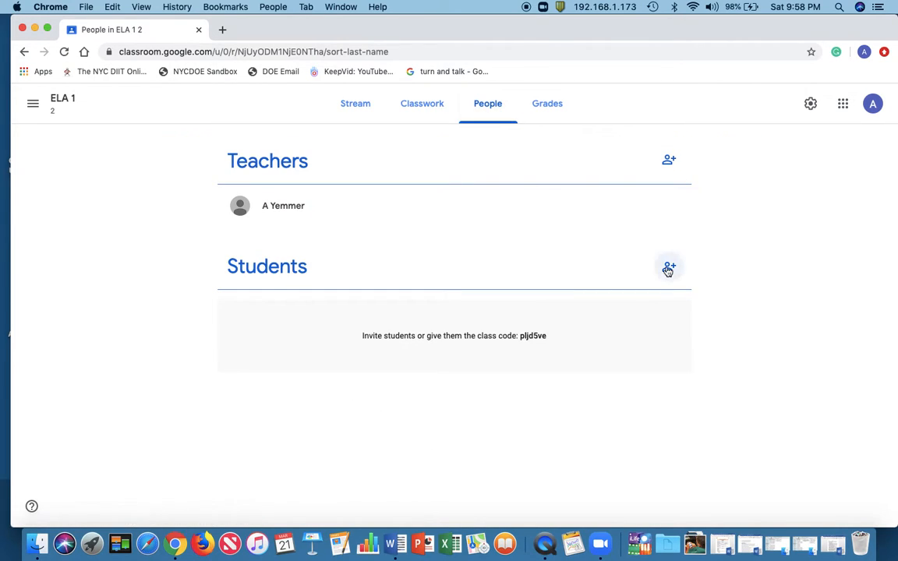
pyautogui.click(669, 268)
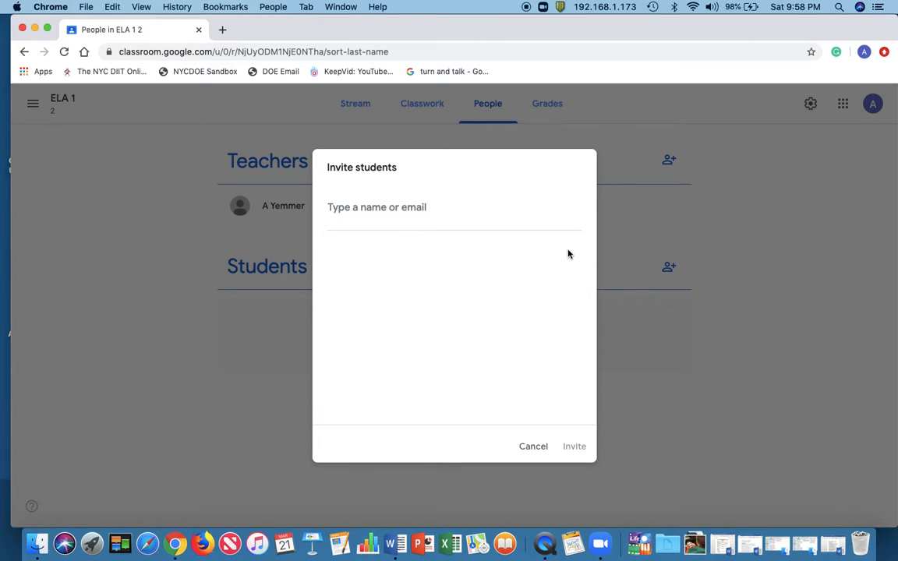
pyautogui.click(531, 445)
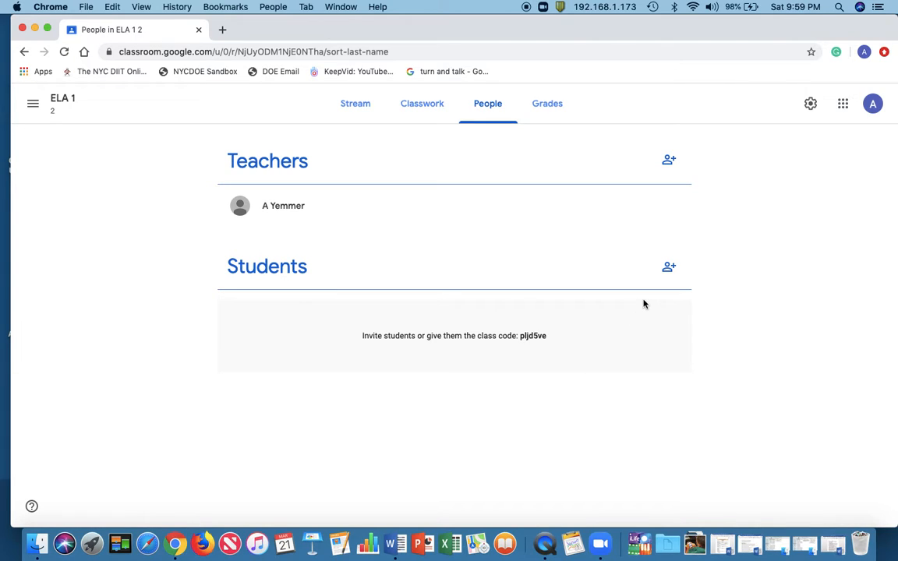
# Look over the student roster and guardian contacts of class 706
pyautogui.click(32, 106)
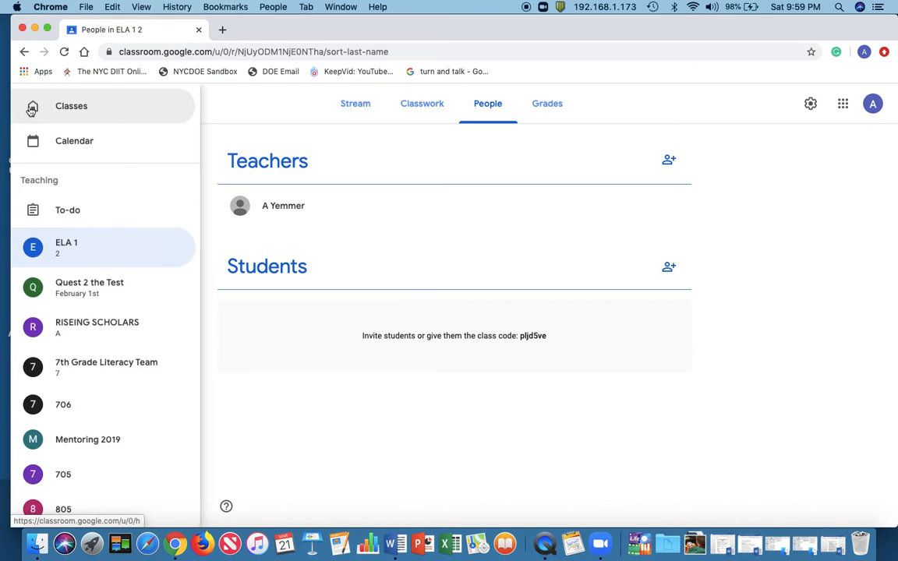
pyautogui.click(75, 399)
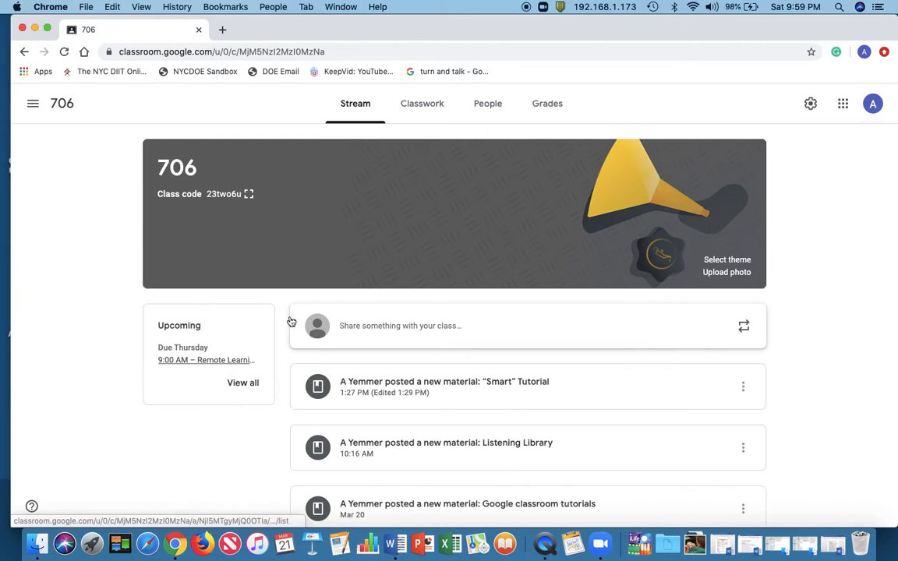
pyautogui.click(477, 110)
pyautogui.scroll(-3, 481, 277)
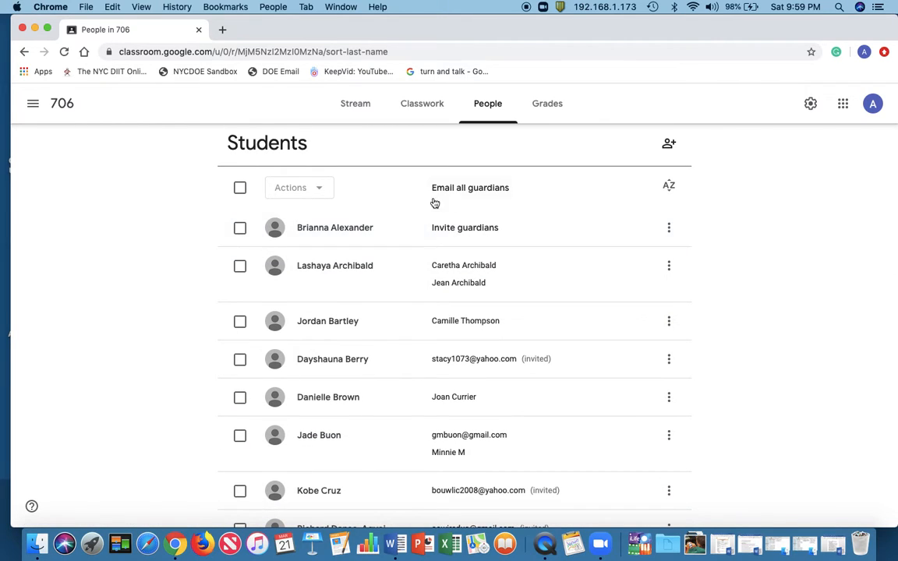
# Return to the ELA 1 class and add a classwork topic named "Remote Learning"
pyautogui.click(29, 110)
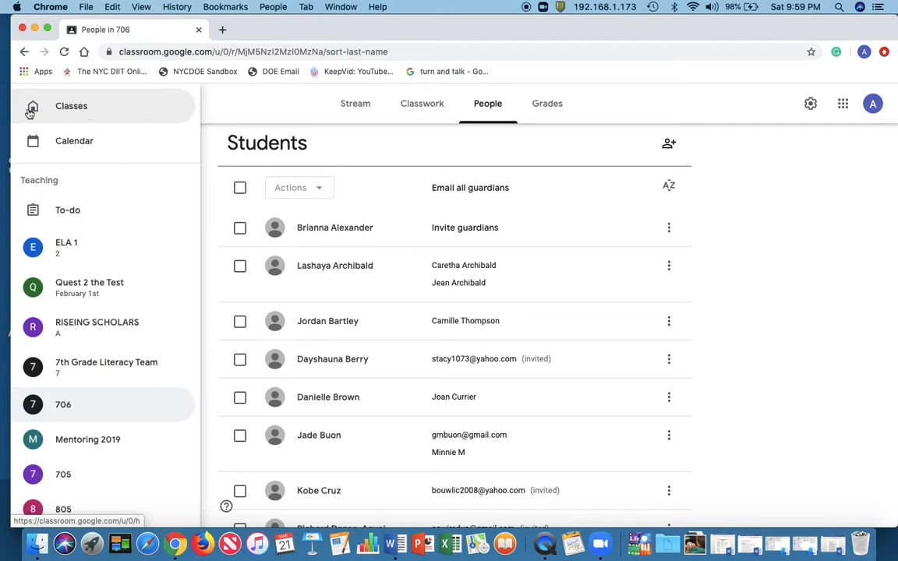
pyautogui.scroll(-2, 78, 441)
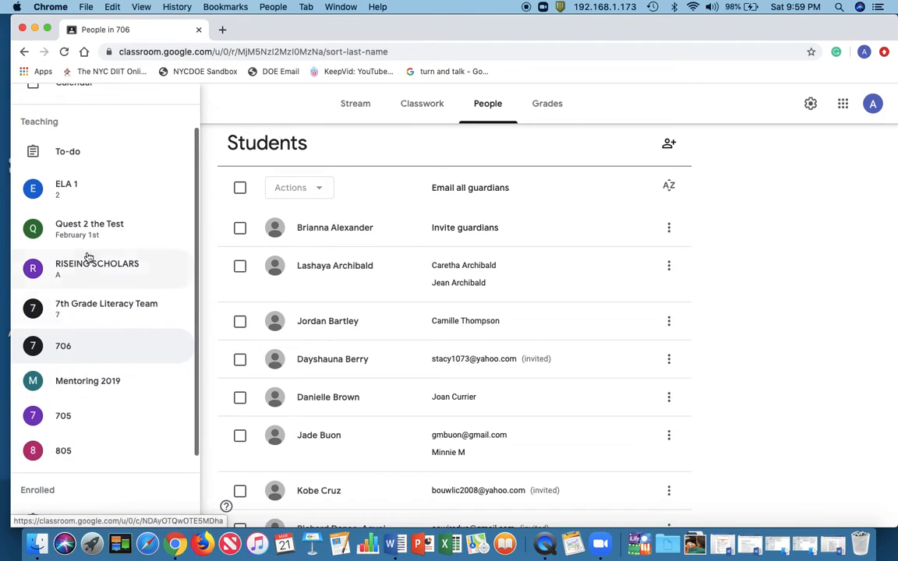
pyautogui.click(88, 189)
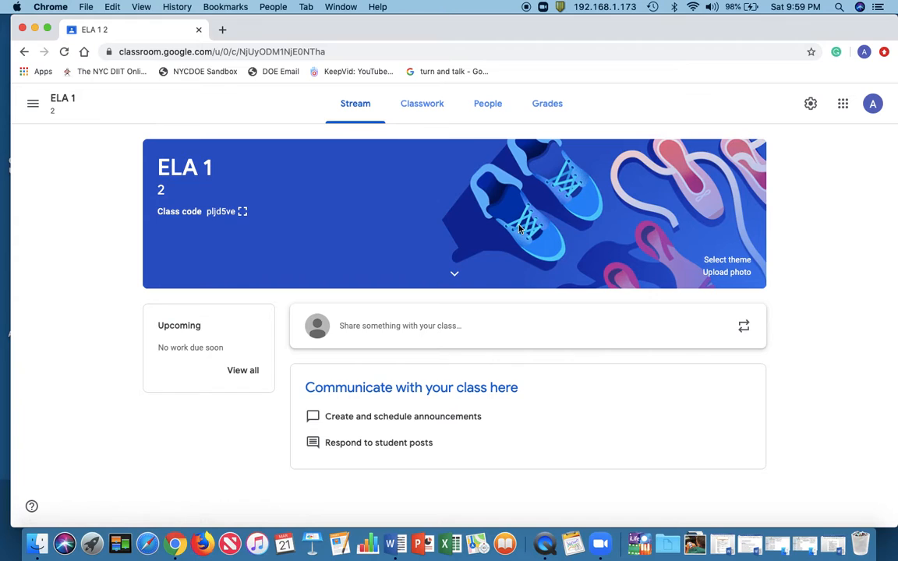
pyautogui.click(427, 110)
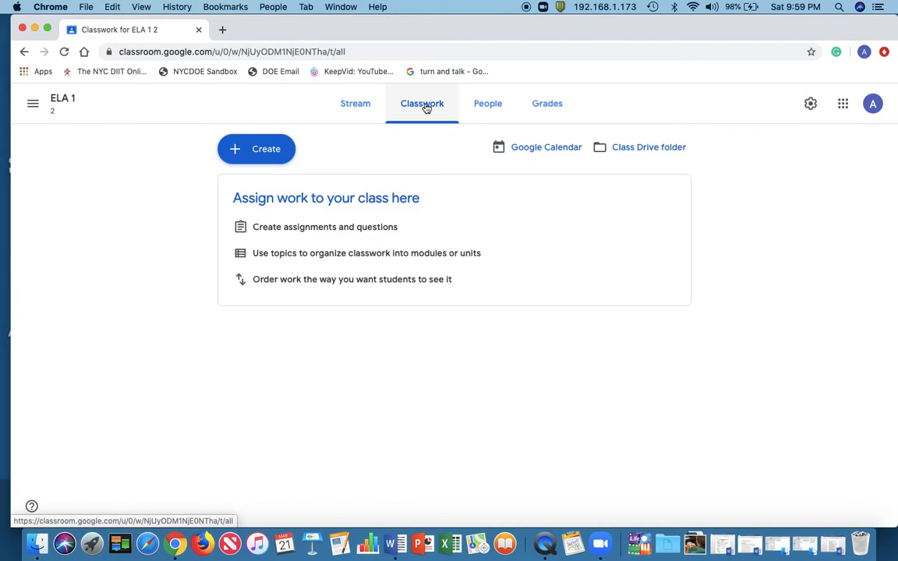
pyautogui.click(288, 157)
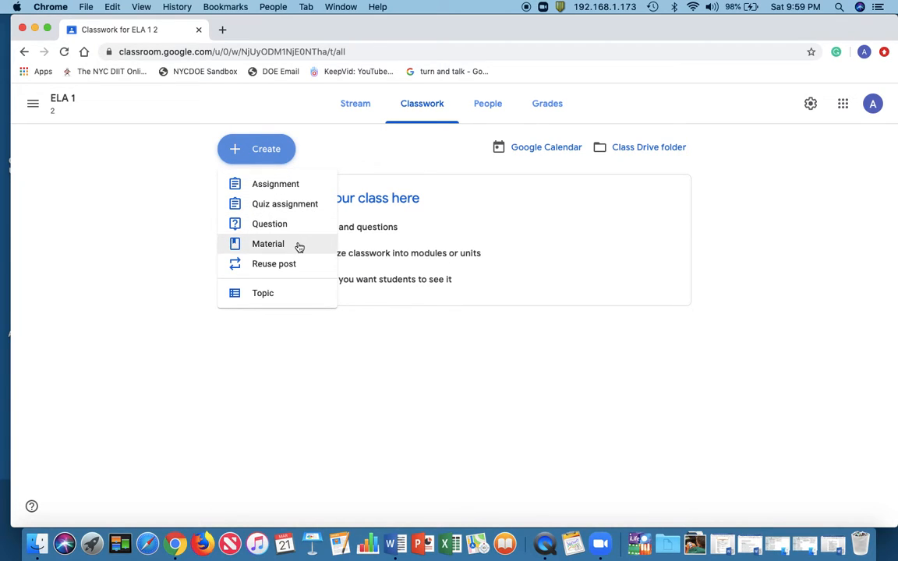
pyautogui.click(282, 294)
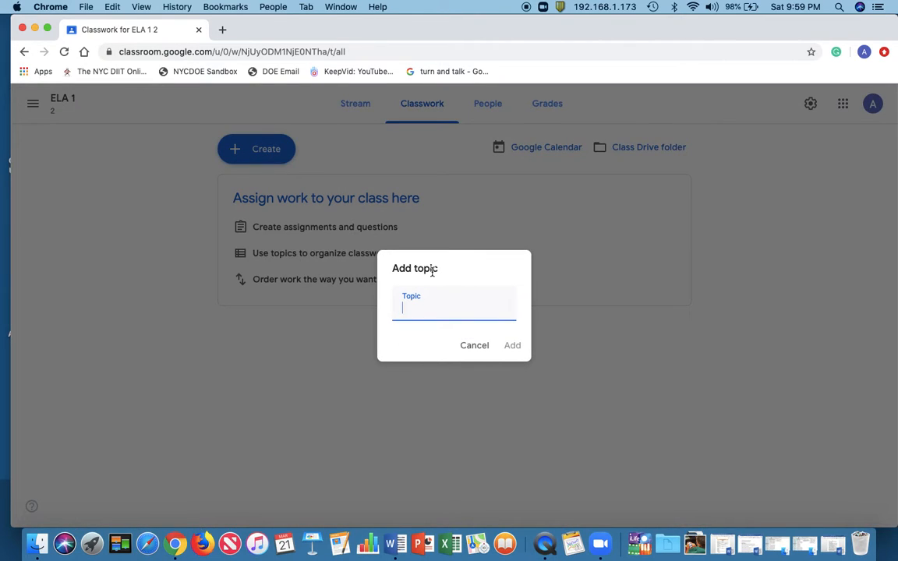
pyautogui.write('Remote Learning')
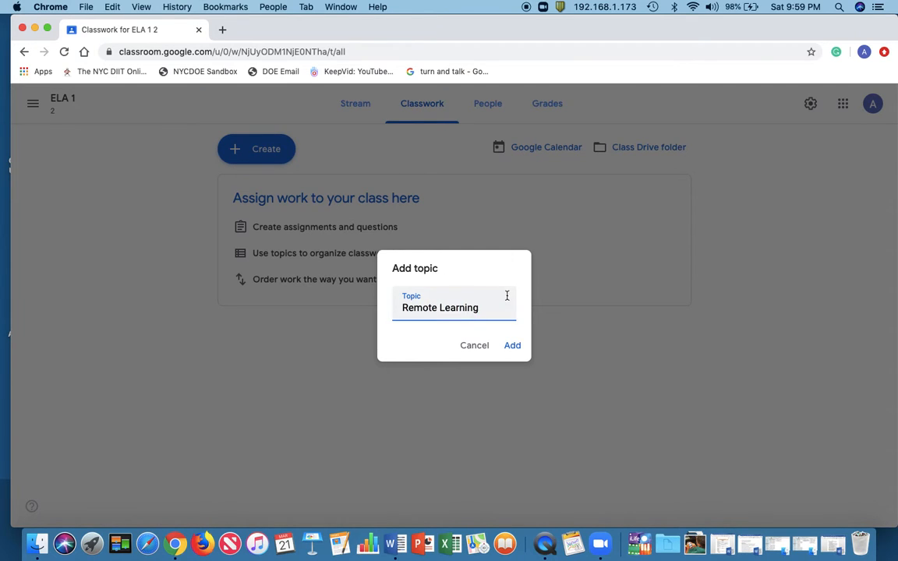
pyautogui.click(513, 348)
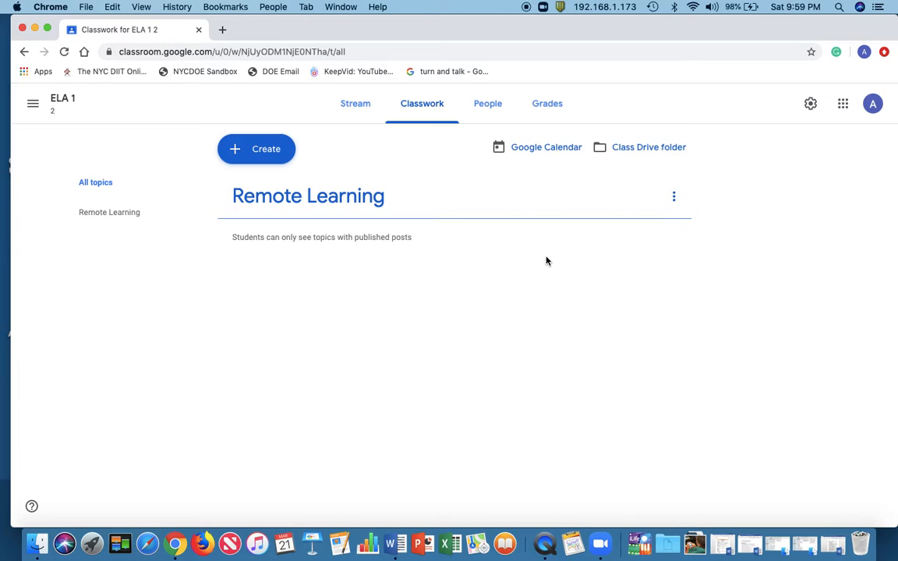
# Start a new classwork material titled "Here's a video to help you get started."
pyautogui.click(273, 152)
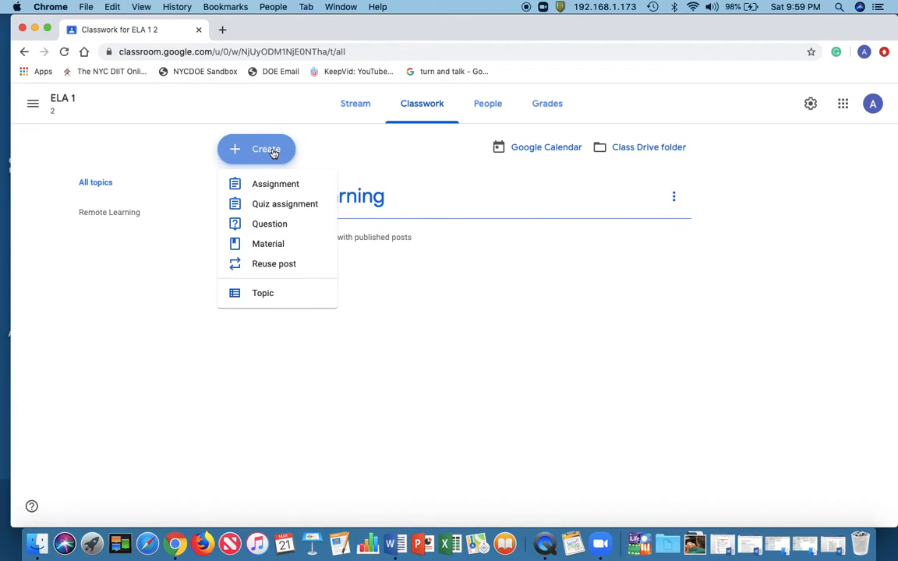
pyautogui.click(276, 246)
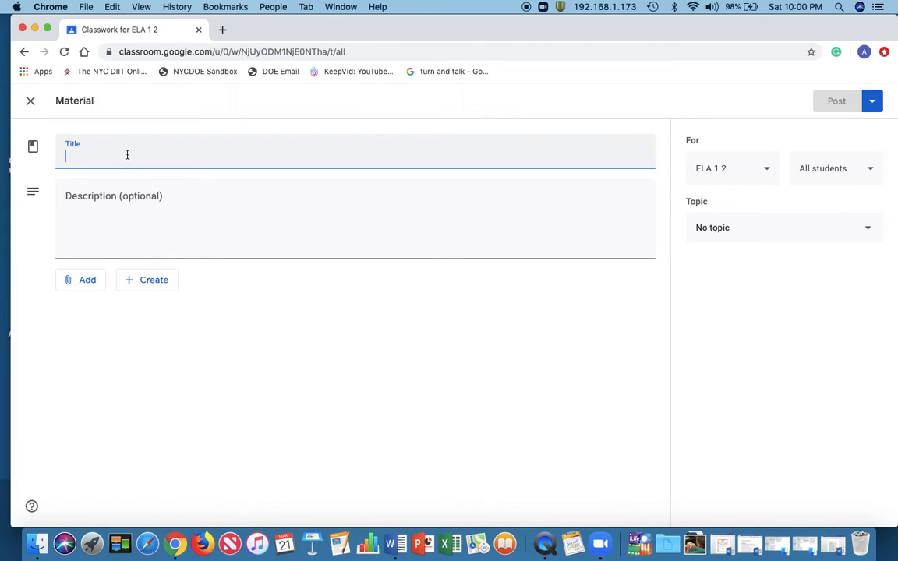
pyautogui.write("Here's")
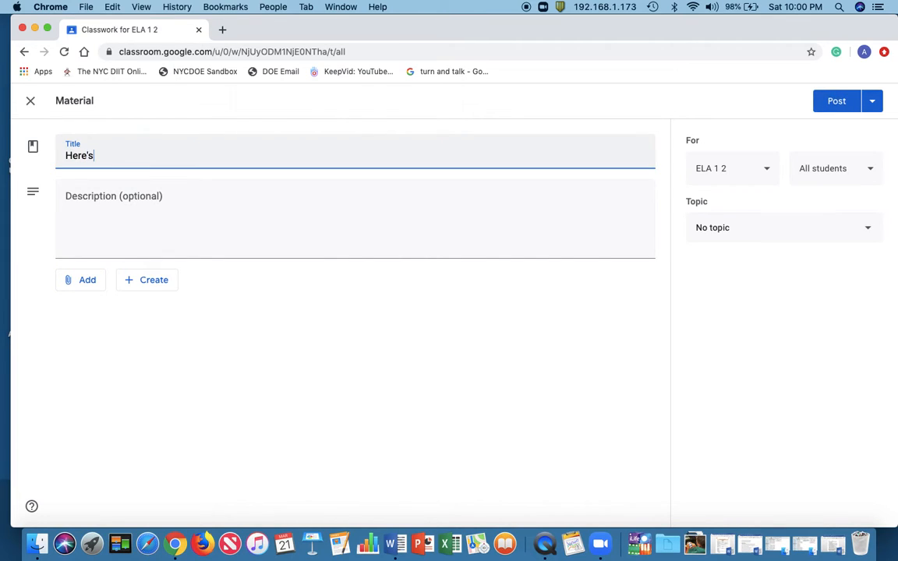
pyautogui.write(' a video to help you get ')
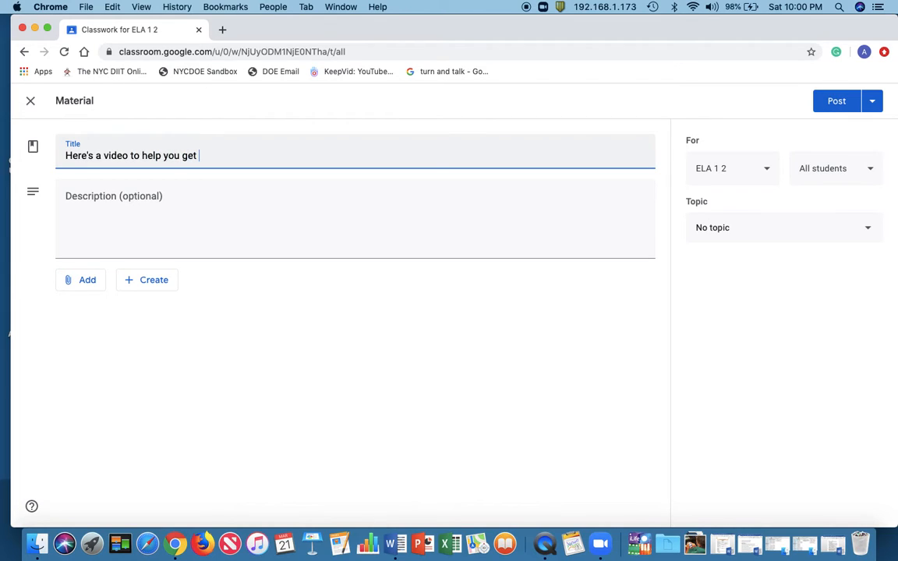
pyautogui.write('started.')
# Enter the material's description: "This video will assist you and your family on how to get familiar with google classroom."
pyautogui.click(96, 197)
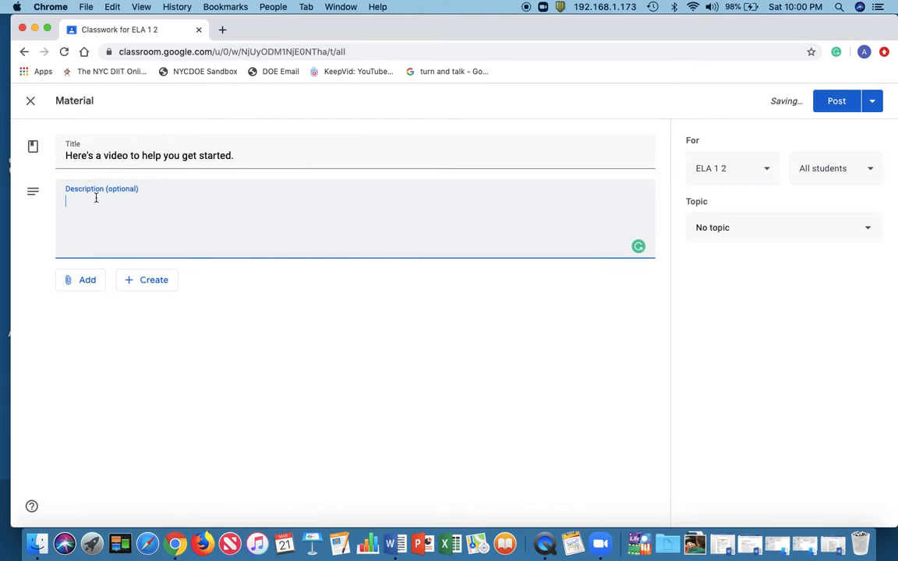
pyautogui.write('This vid')
pyautogui.write('e')
pyautogui.press('BackSpace')
pyautogui.write('ideo will as')
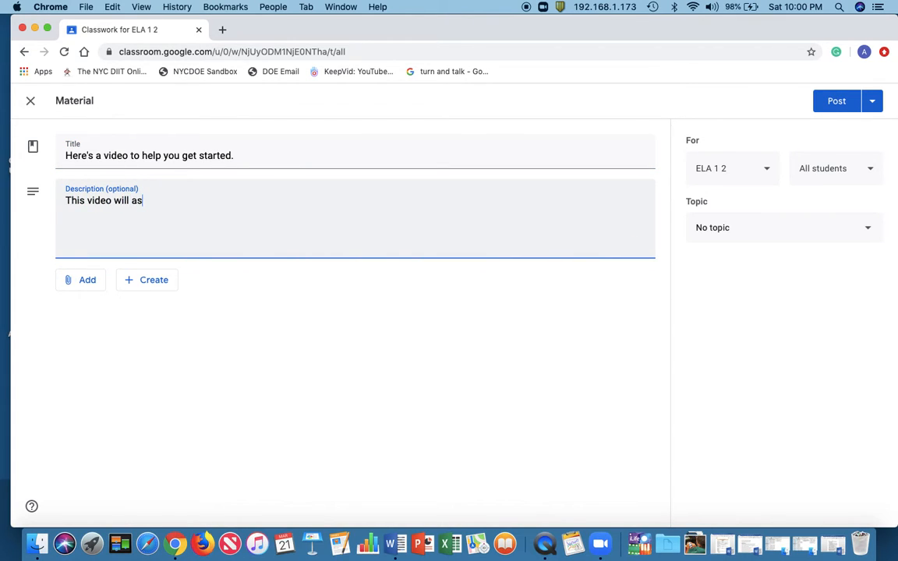
pyautogui.write('sist you and your fam')
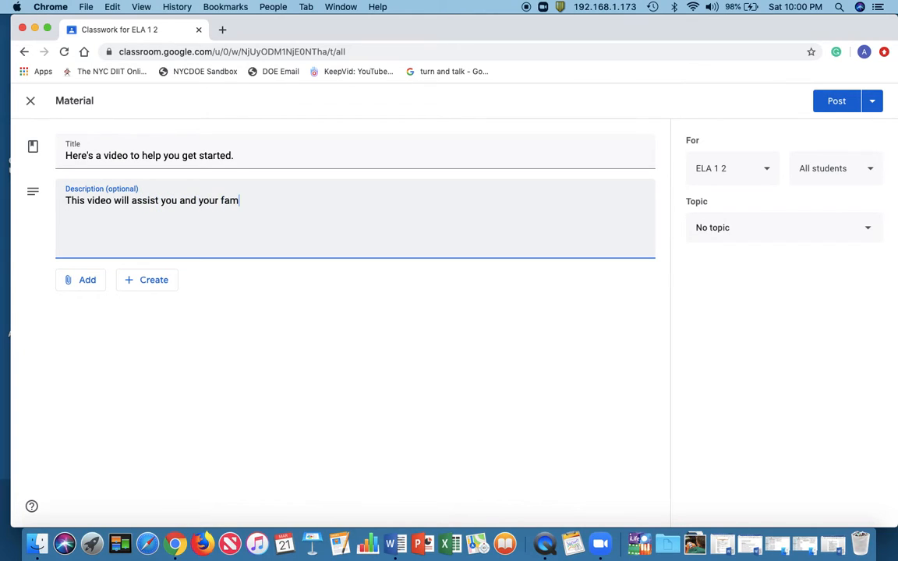
pyautogui.write('ily on how to get familiar wi')
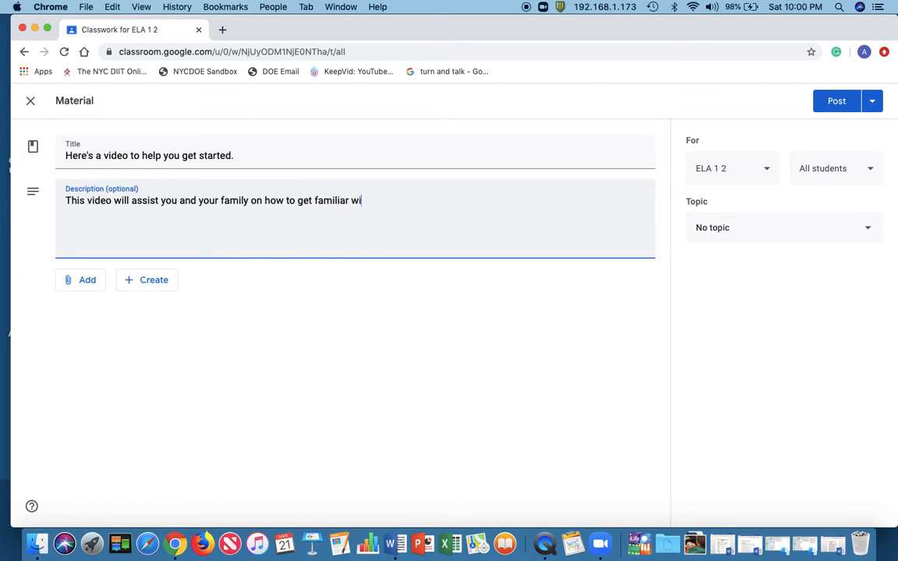
pyautogui.write('th google classroom.')
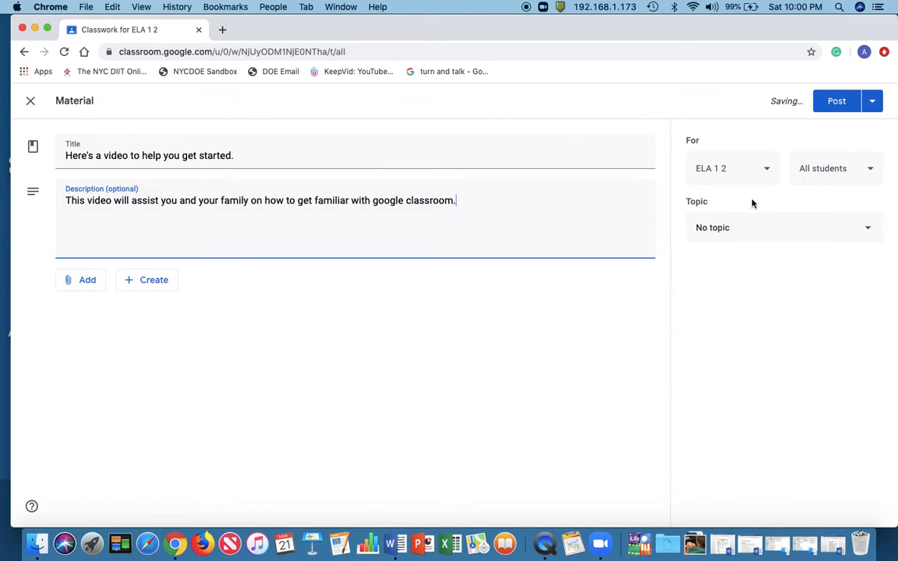
# Check which classes and students the material can be assigned to, keeping ELA 1 2 and All students
pyautogui.click(768, 171)
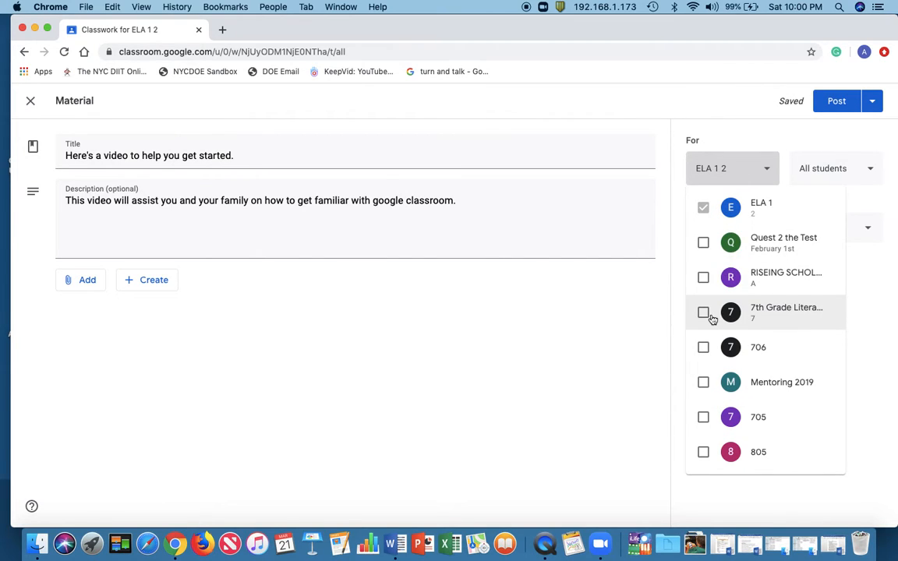
pyautogui.click(787, 151)
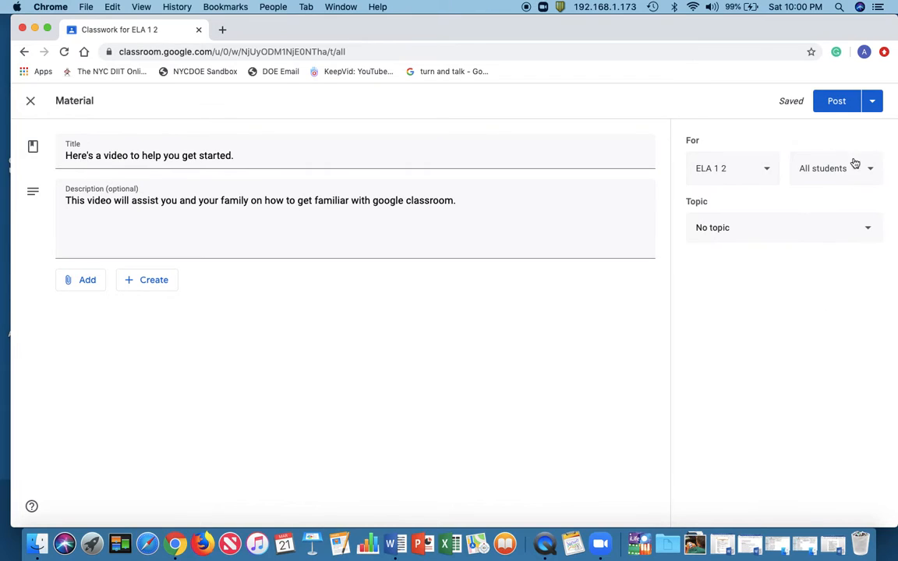
pyautogui.click(868, 170)
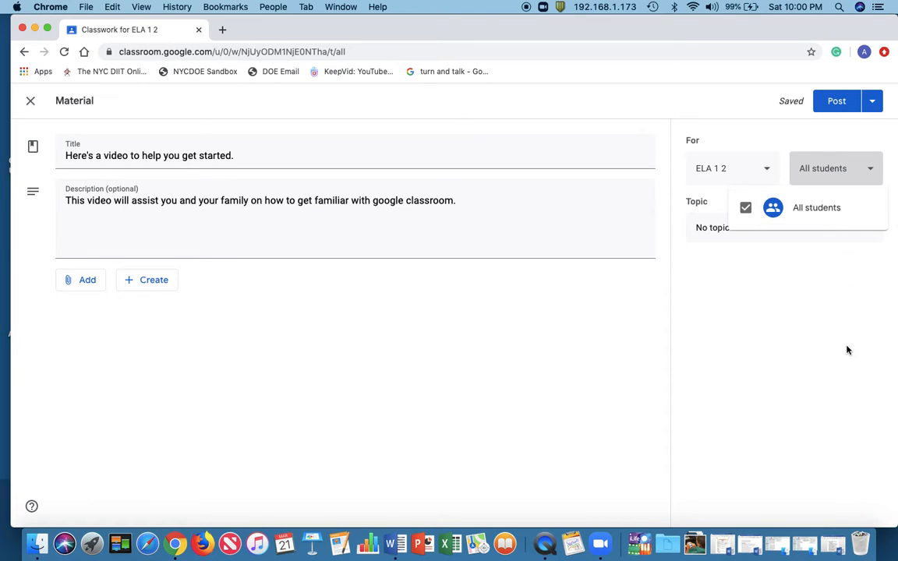
# File the getting-started material under the Remote Learning topic
pyautogui.click(854, 144)
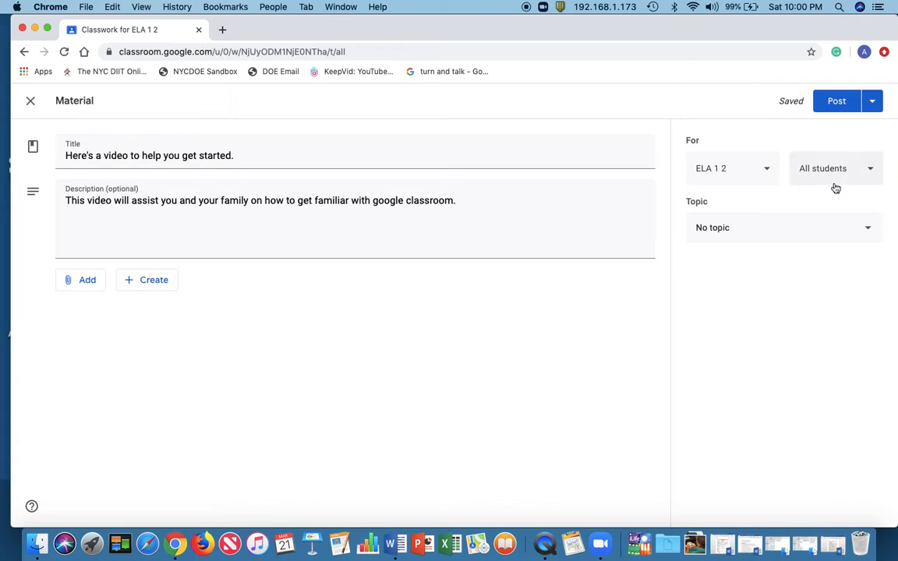
pyautogui.click(867, 230)
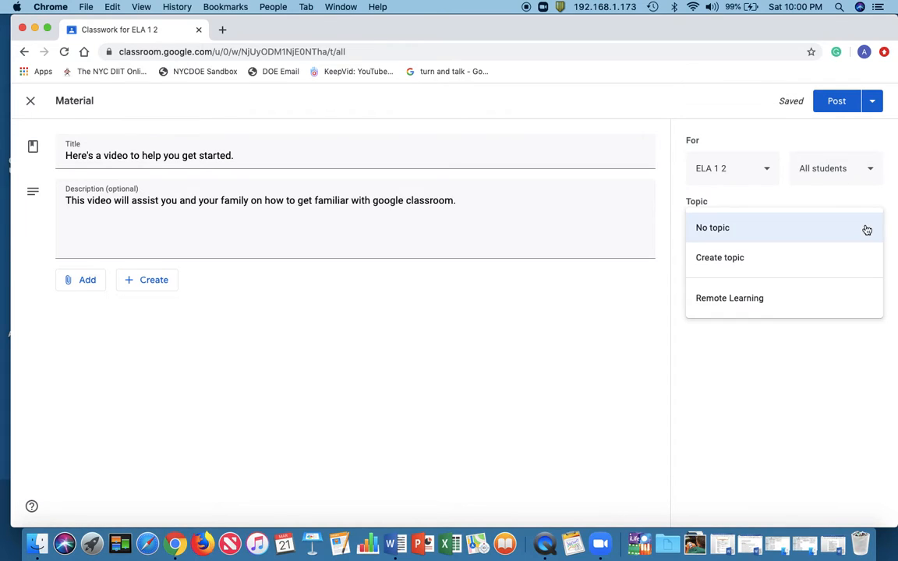
pyautogui.click(742, 307)
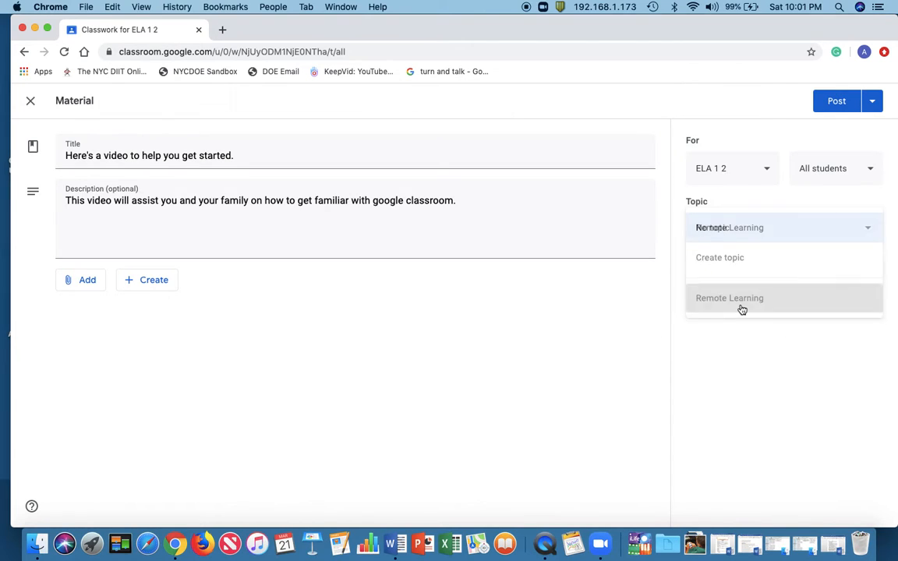
# Attach the video "Copy of Submitting Work Tutorial for students" from Google Drive to the material
pyautogui.click(69, 281)
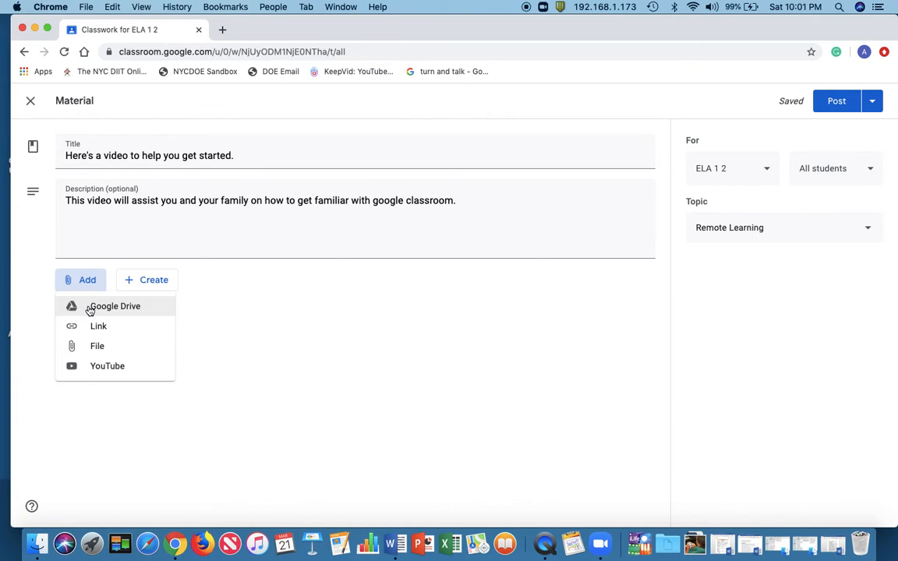
pyautogui.click(89, 309)
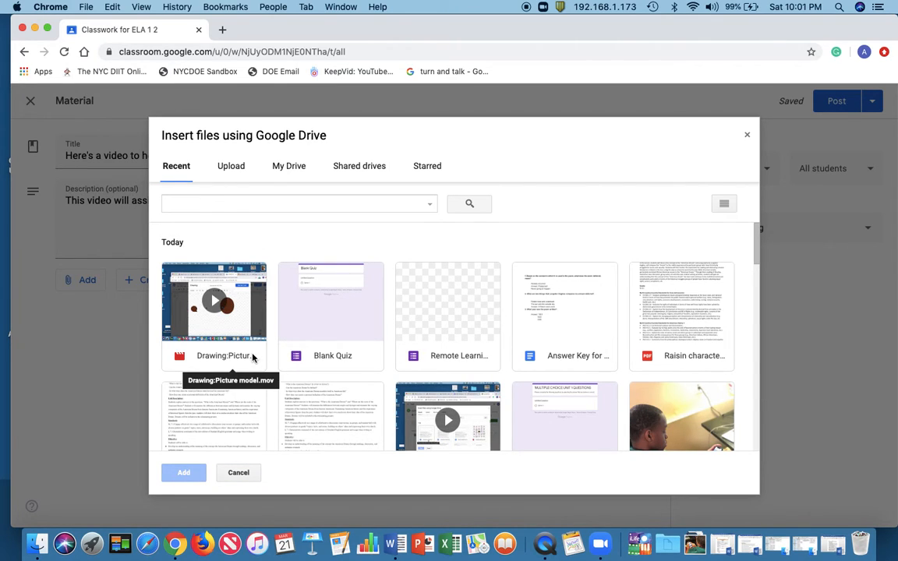
pyautogui.scroll(-3, 390, 355)
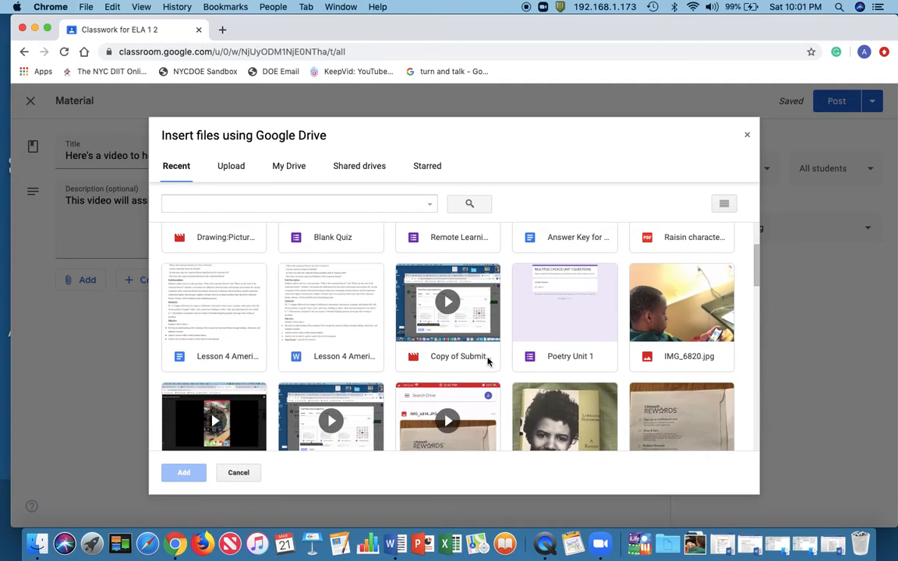
pyautogui.click(487, 358)
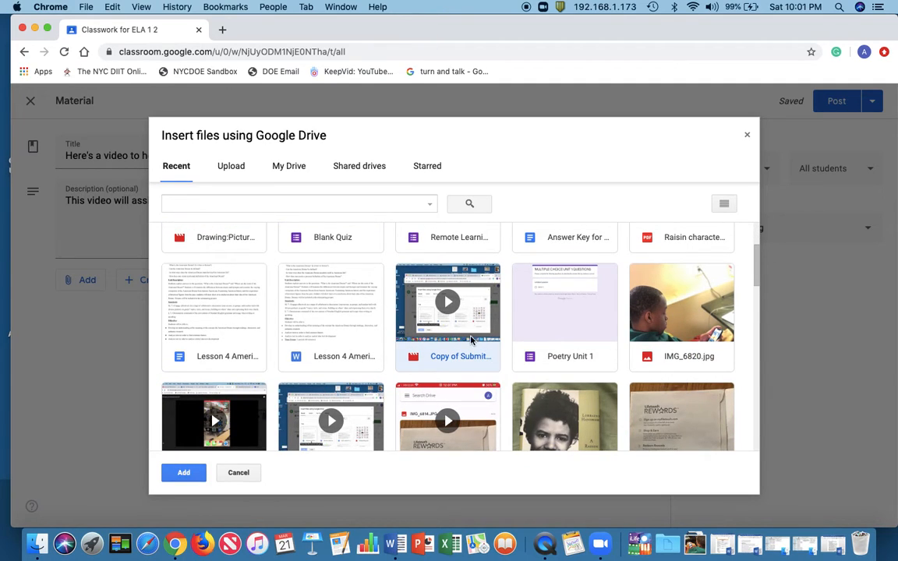
pyautogui.click(190, 474)
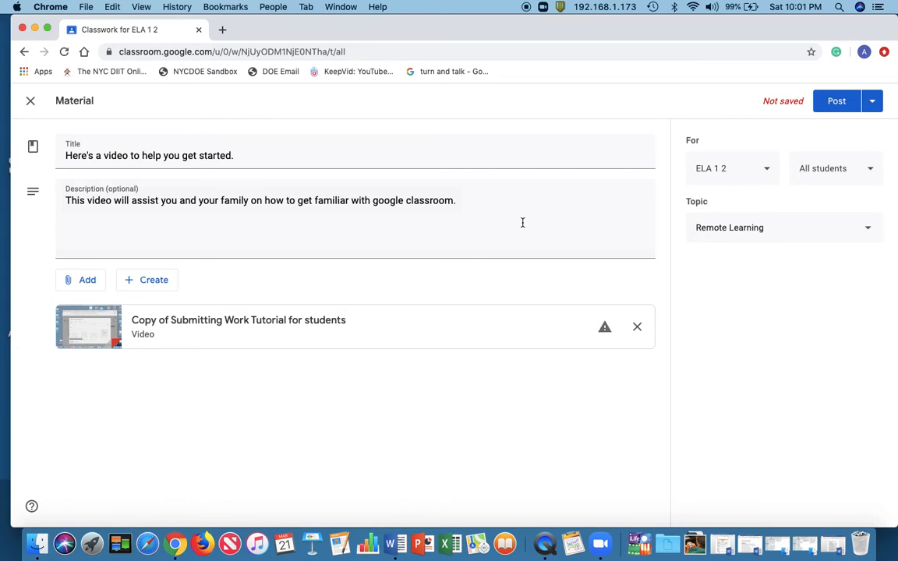
pyautogui.click(483, 235)
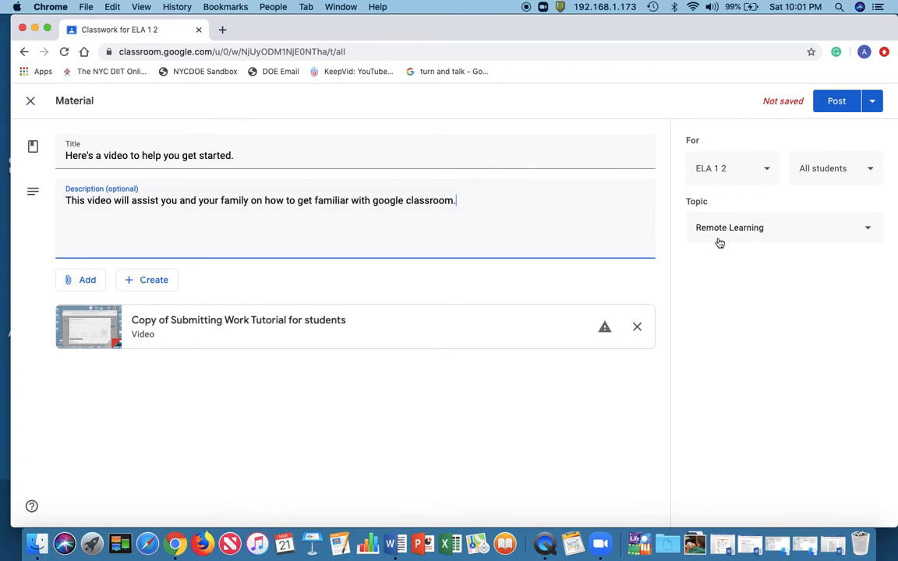
# Schedule the material for Mar 24, 2020 at 8:00 AM and let Classroom attach a copy of the video
pyautogui.click(873, 101)
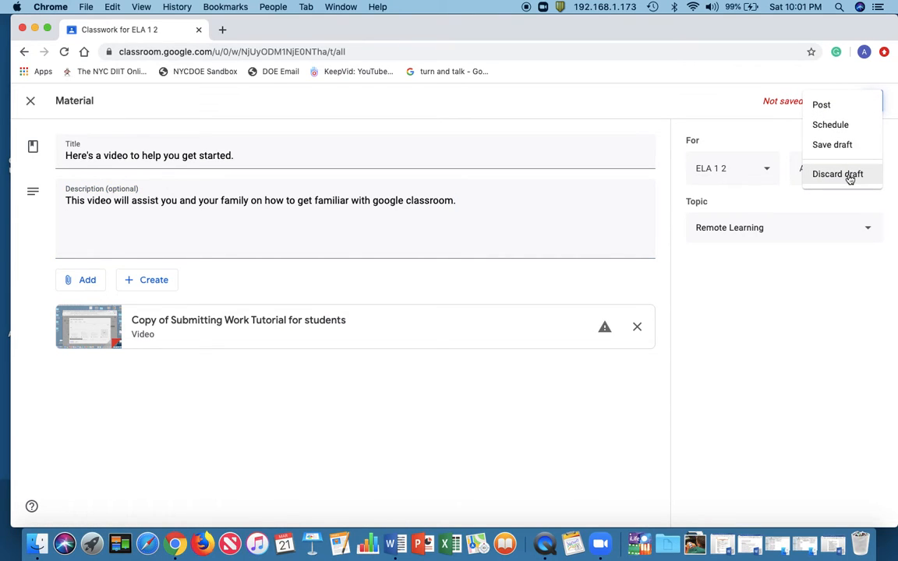
pyautogui.click(848, 124)
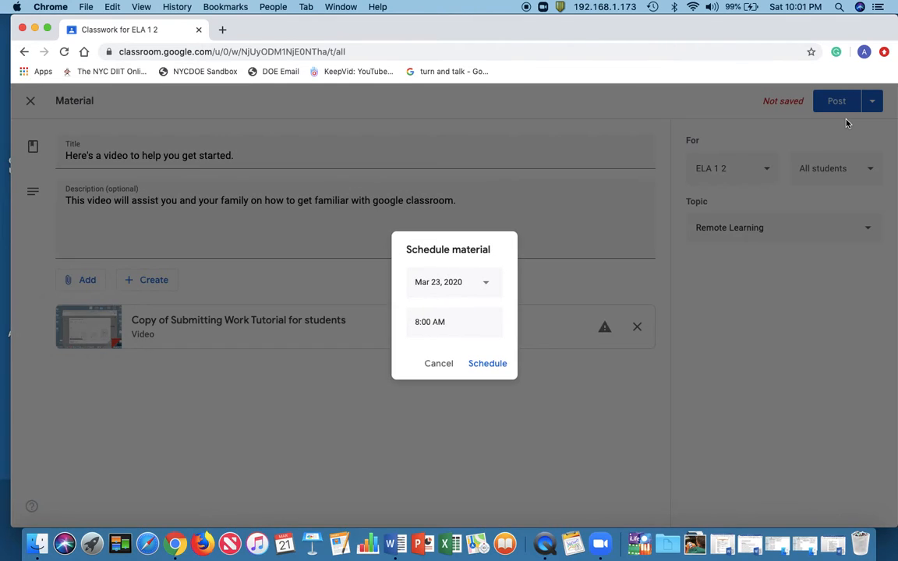
pyautogui.click(489, 283)
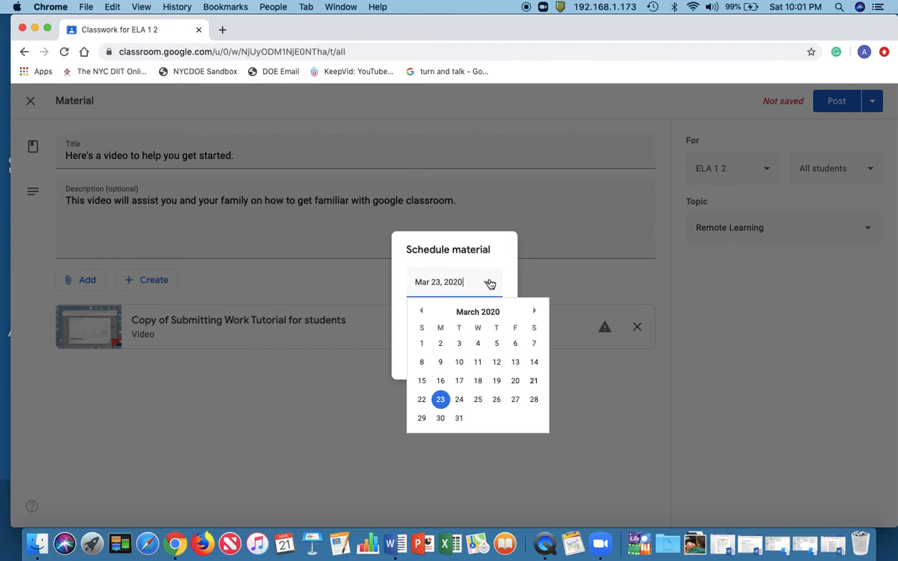
pyautogui.click(460, 400)
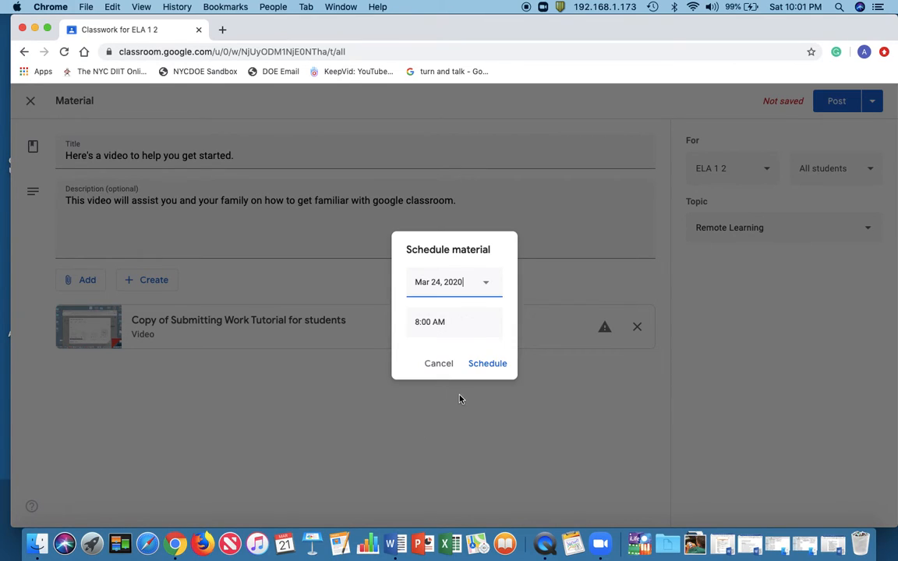
pyautogui.click(497, 371)
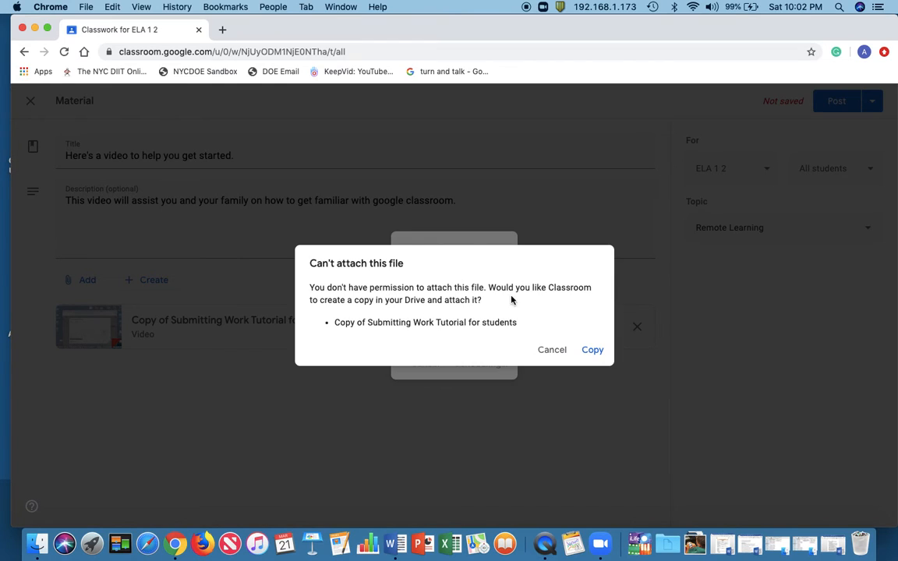
pyautogui.click(591, 353)
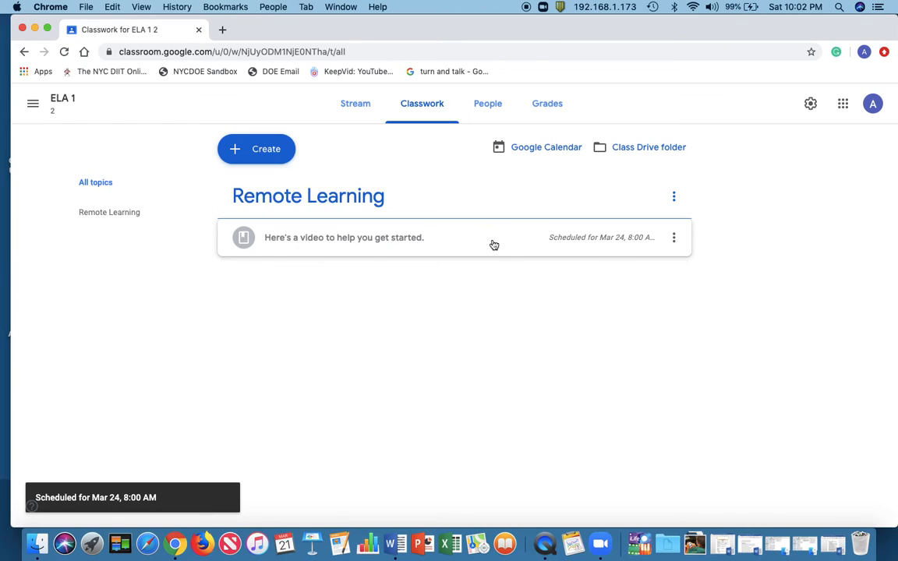
# Check the class stream, and expand the scheduled video material in the classwork list to review its details
pyautogui.click(358, 108)
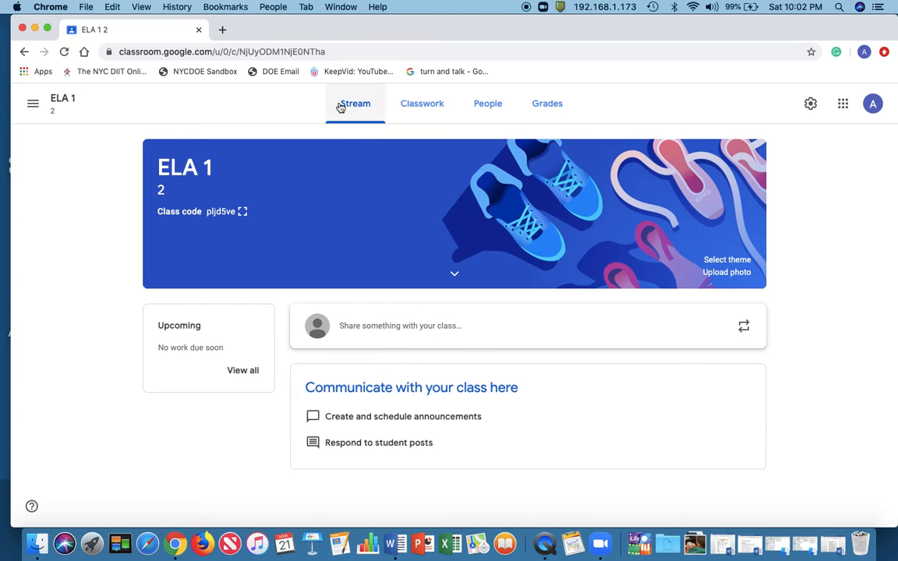
pyautogui.click(431, 109)
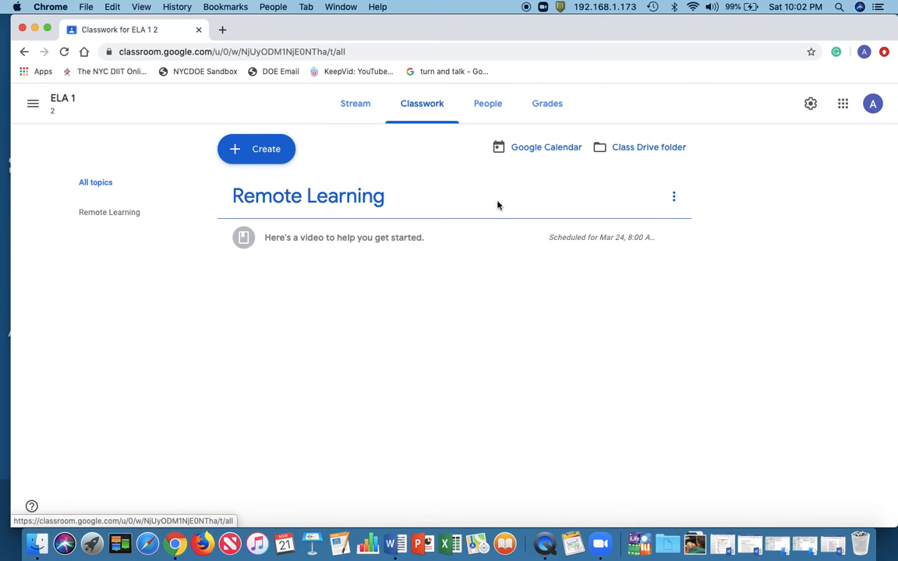
pyautogui.click(390, 247)
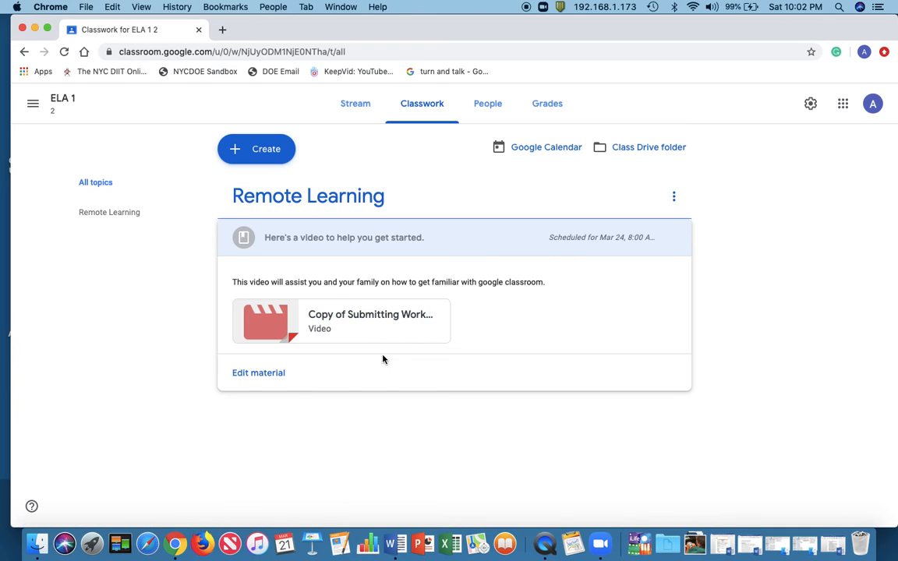
# Look at the form for inviting students to the class and close it without inviting anyone
pyautogui.click(360, 113)
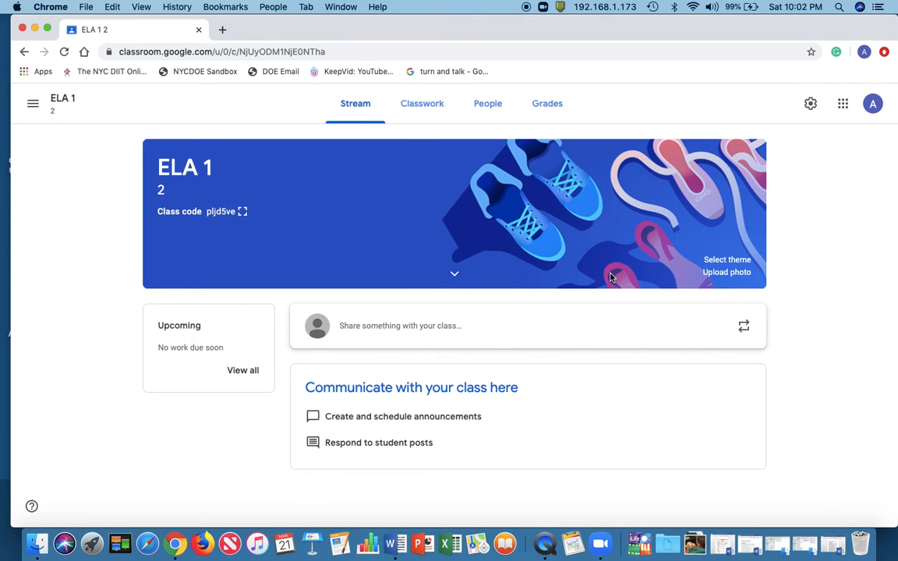
pyautogui.click(491, 106)
pyautogui.click(670, 267)
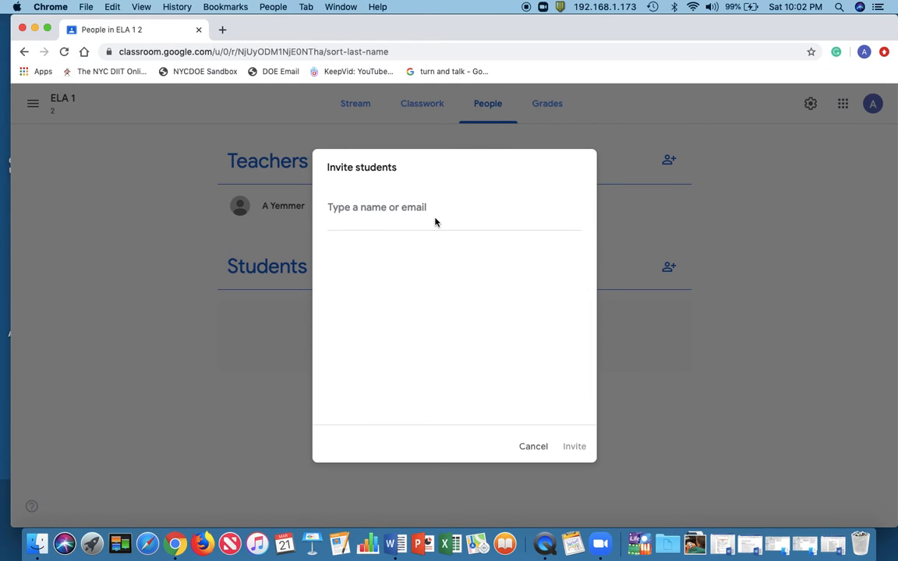
pyautogui.click(534, 447)
# Copy the class code from the ELA 1 stream and paste it into the body of a new Gmail message
pyautogui.click(367, 119)
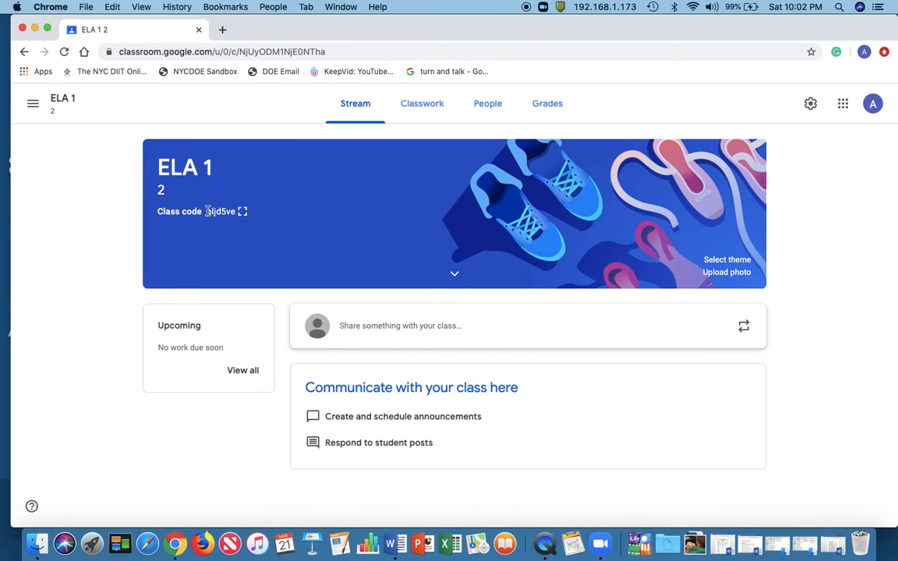
pyautogui.moveTo(208, 211); pyautogui.dragTo(236, 212)
pyautogui.click(844, 111)
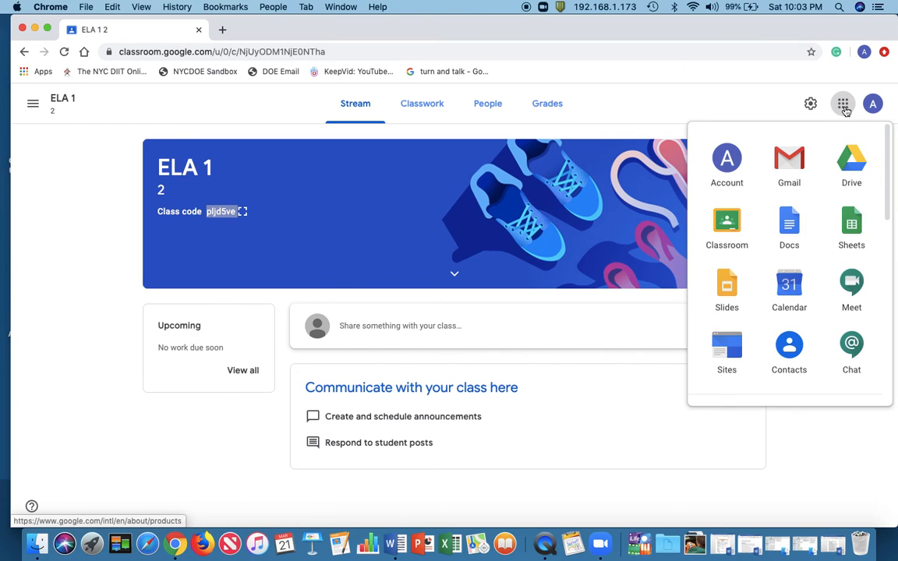
pyautogui.click(790, 161)
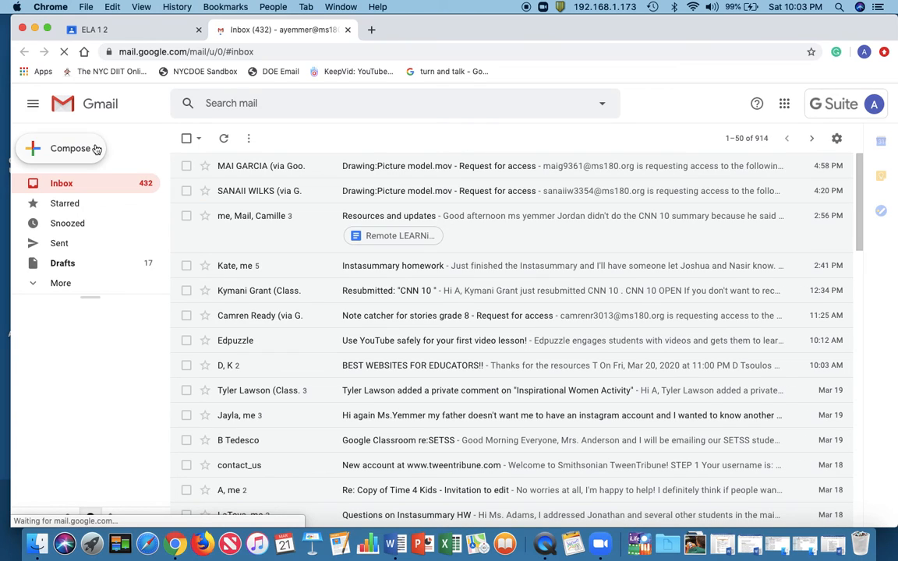
pyautogui.click(98, 150)
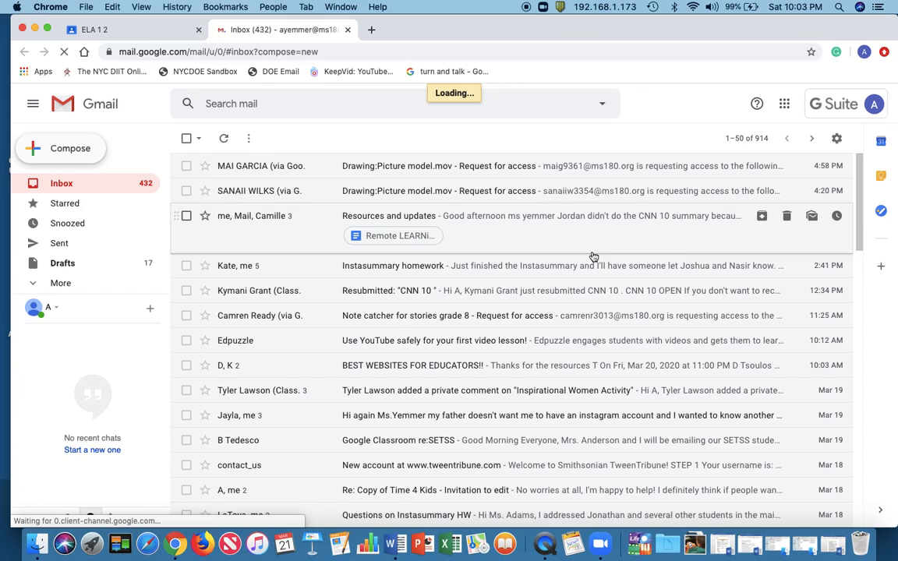
pyautogui.click(573, 292)
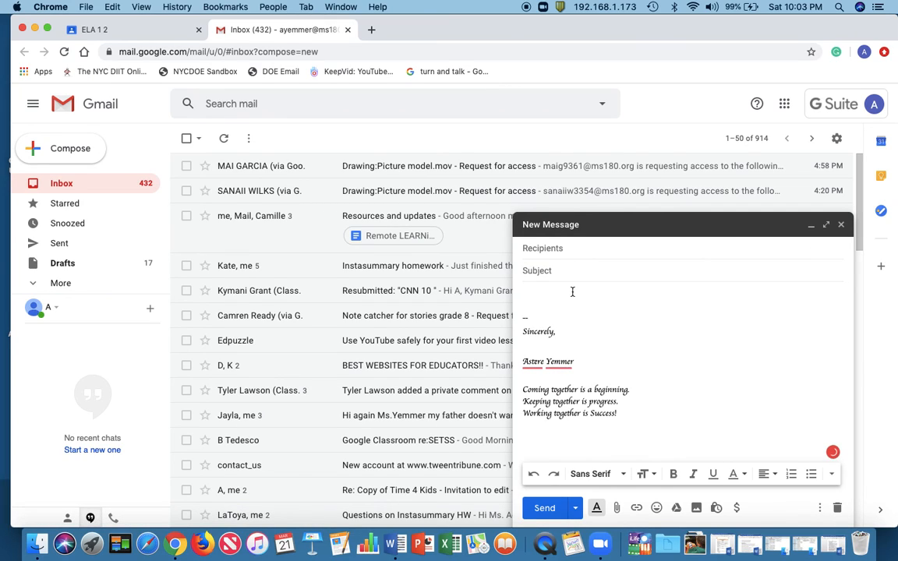
pyautogui.press('super+v')
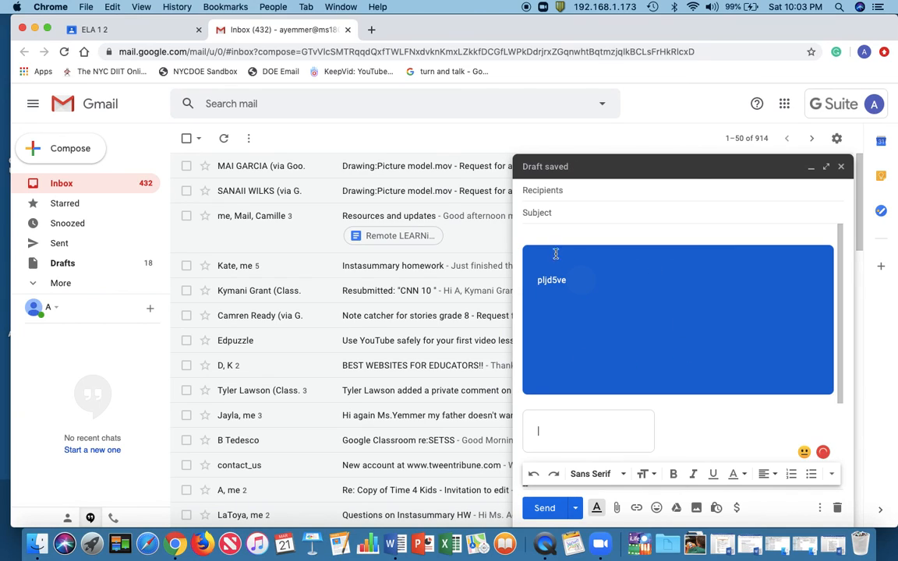
# Set the message's subject to "Getting started with google classroom"
pyautogui.click(573, 212)
pyautogui.write('Getting st')
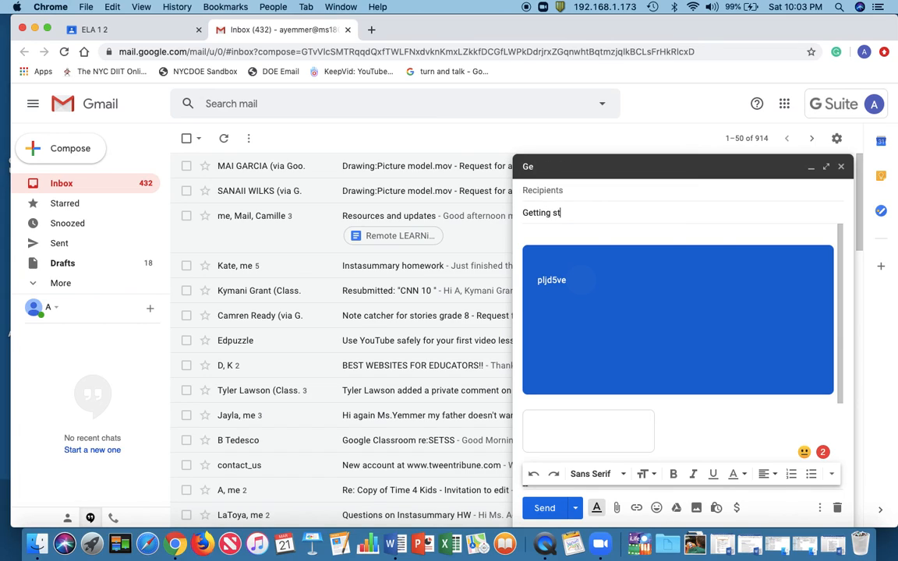
pyautogui.write('arted with ggoogle classroom')
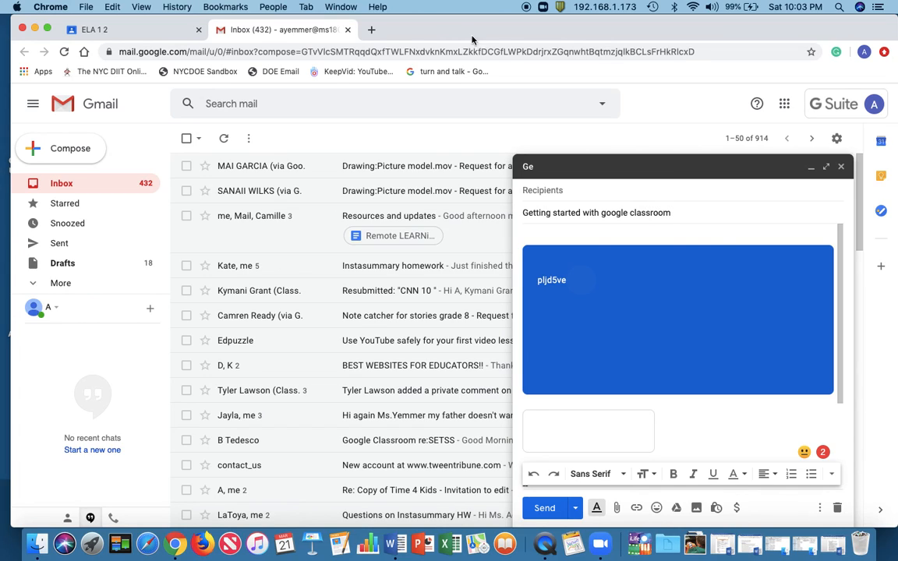